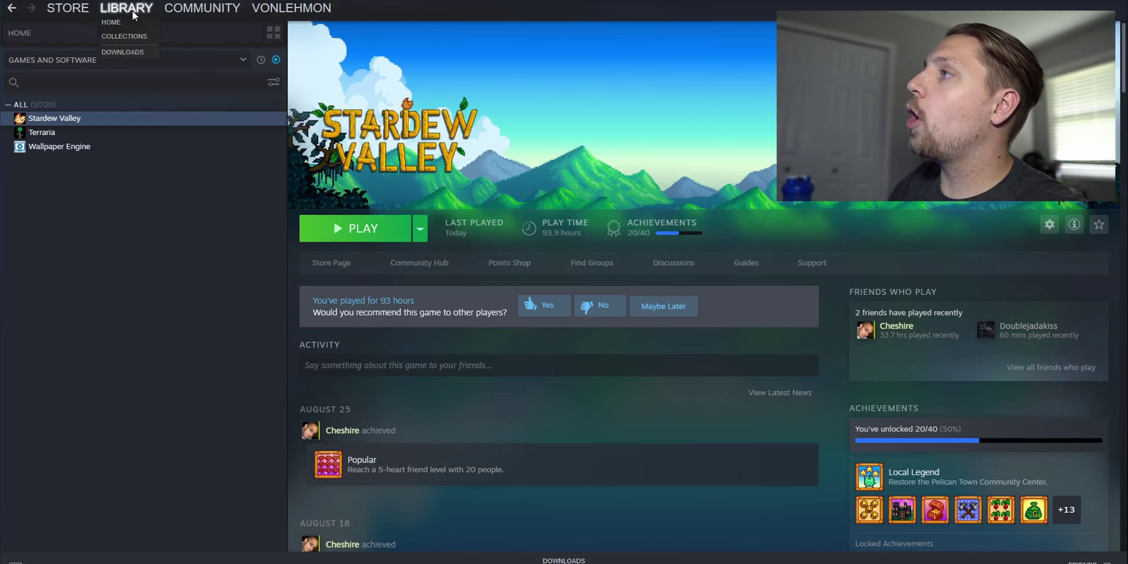
Step: Open the Steam library folders list from the Downloads settings and reposition it over the settings window
click(132, 10)
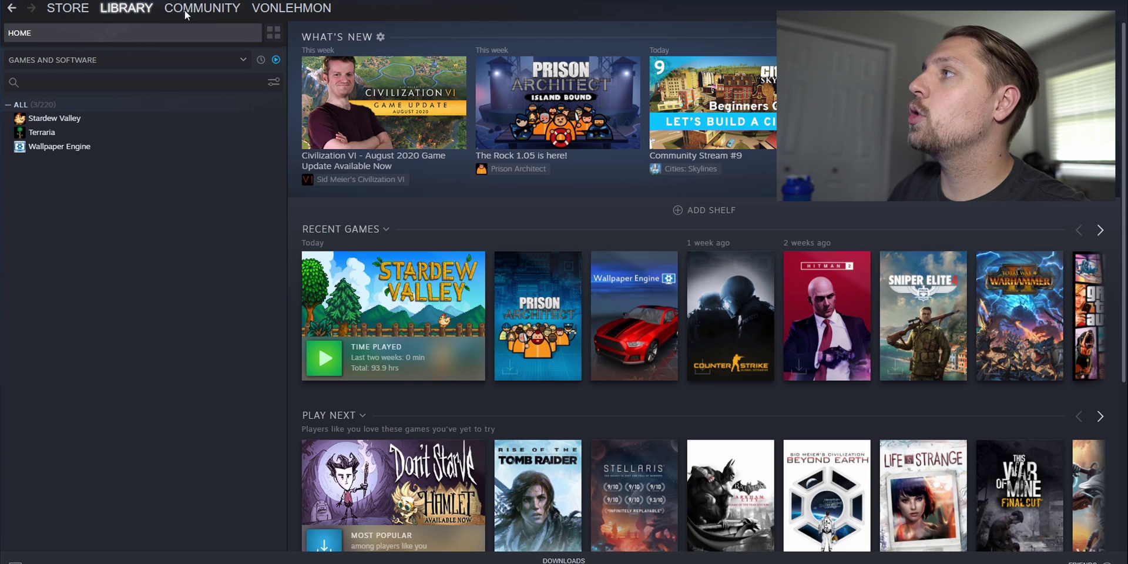
mouse_move(107, 17)
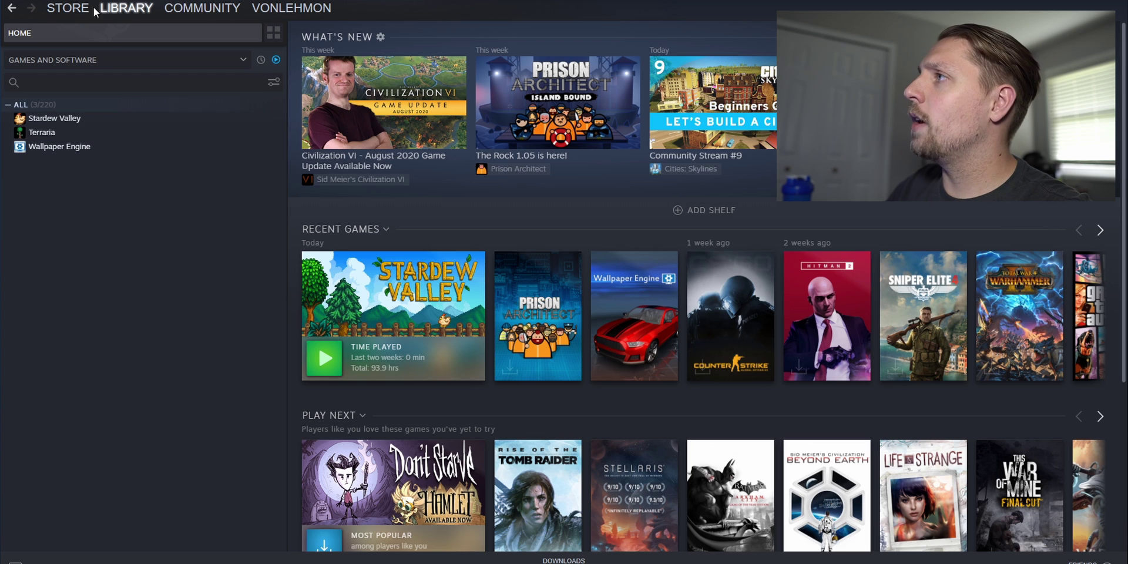
click(14, 1)
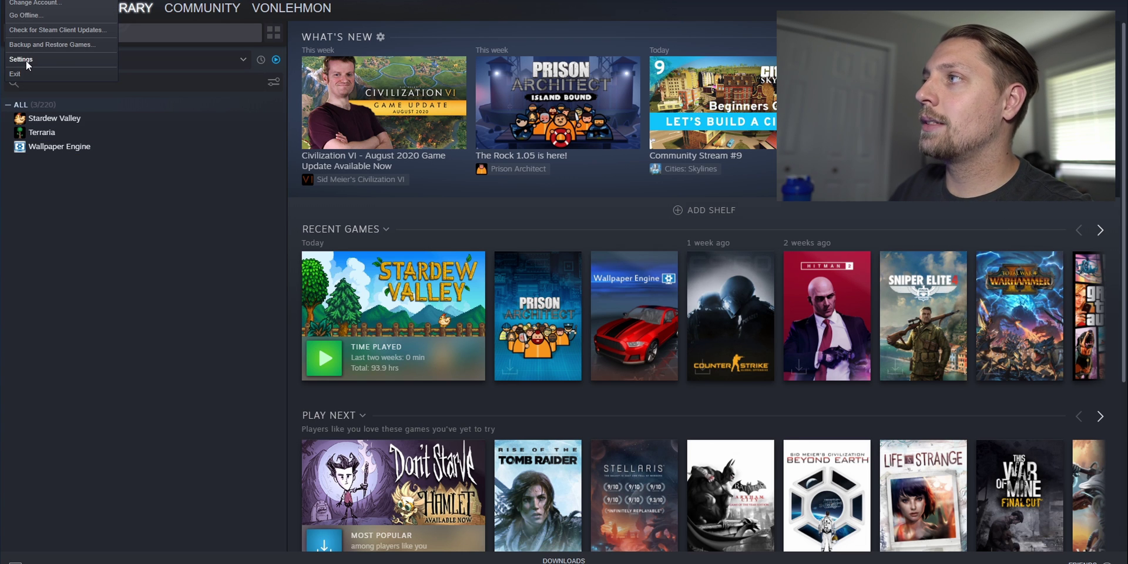
click(25, 61)
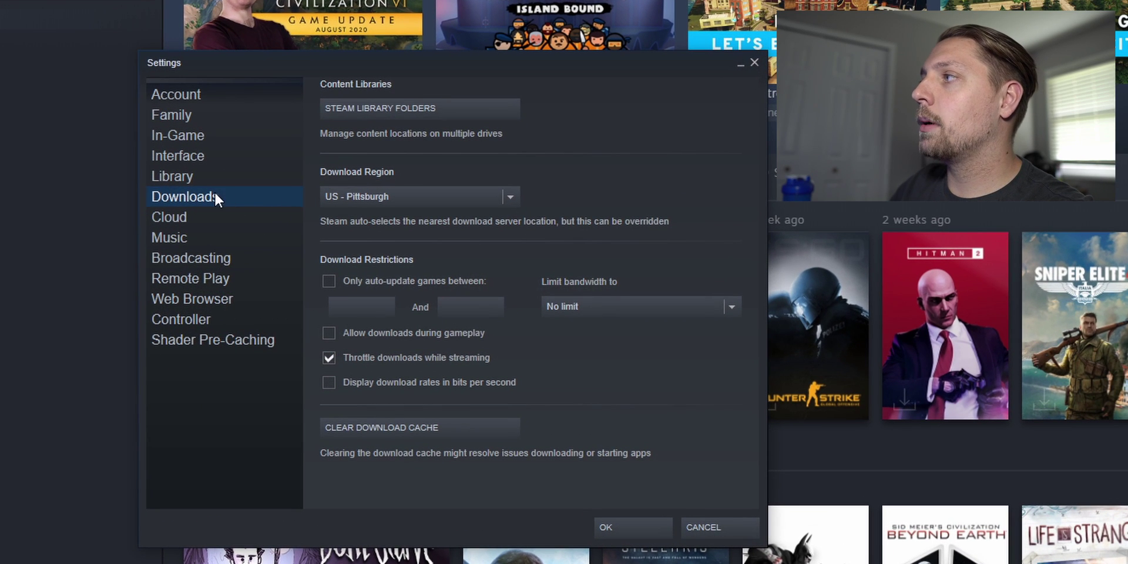
click(440, 109)
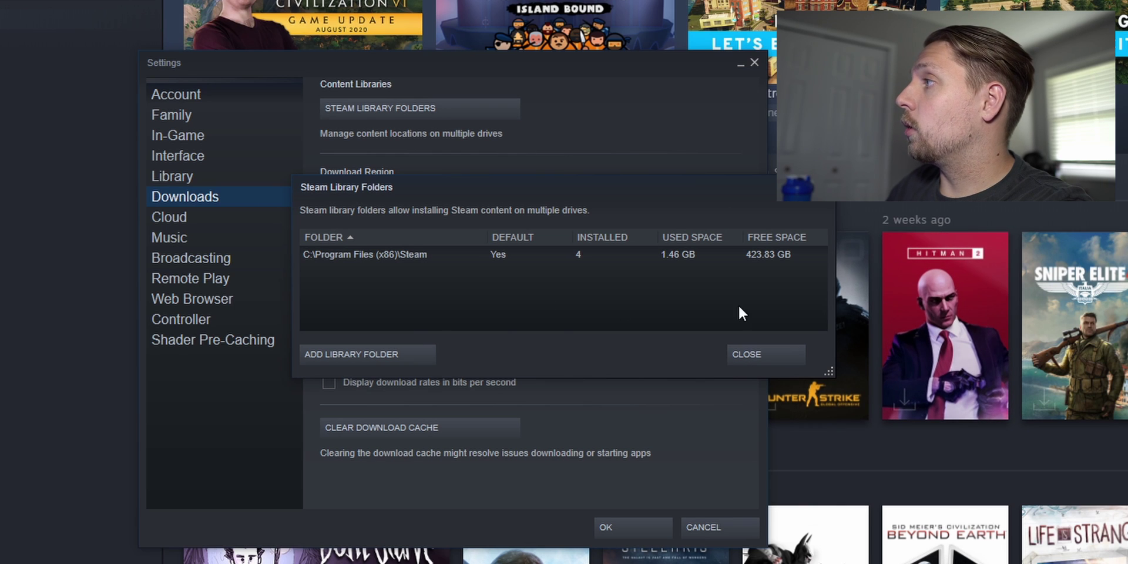
drag(437, 197, 391, 148)
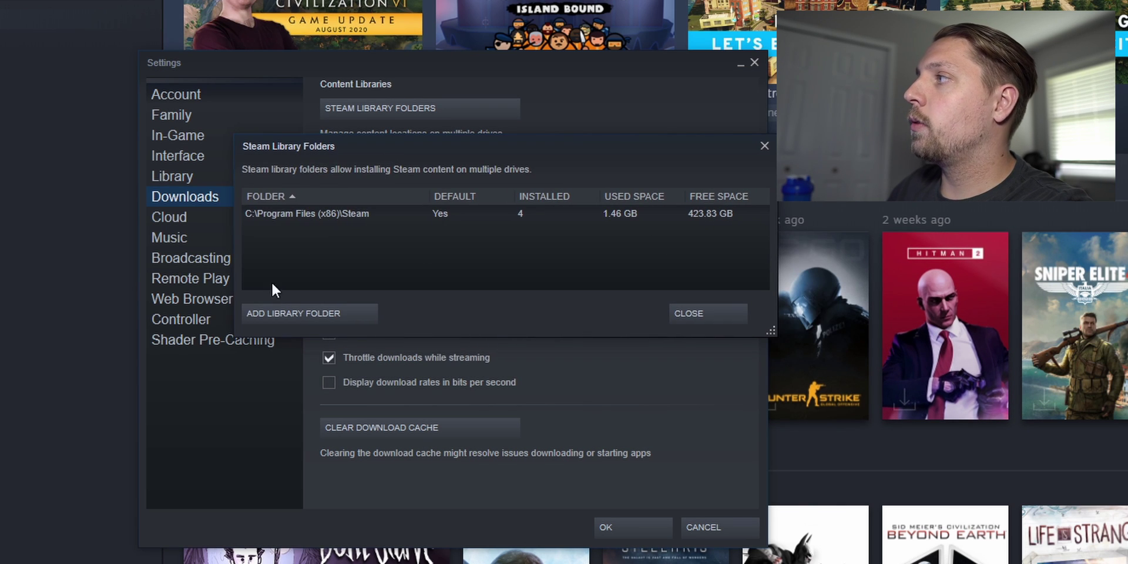
Step: Start adding a Steam library folder, browse the D:\ and E:\ drives, and choose E:\ as the location
click(334, 311)
click(648, 171)
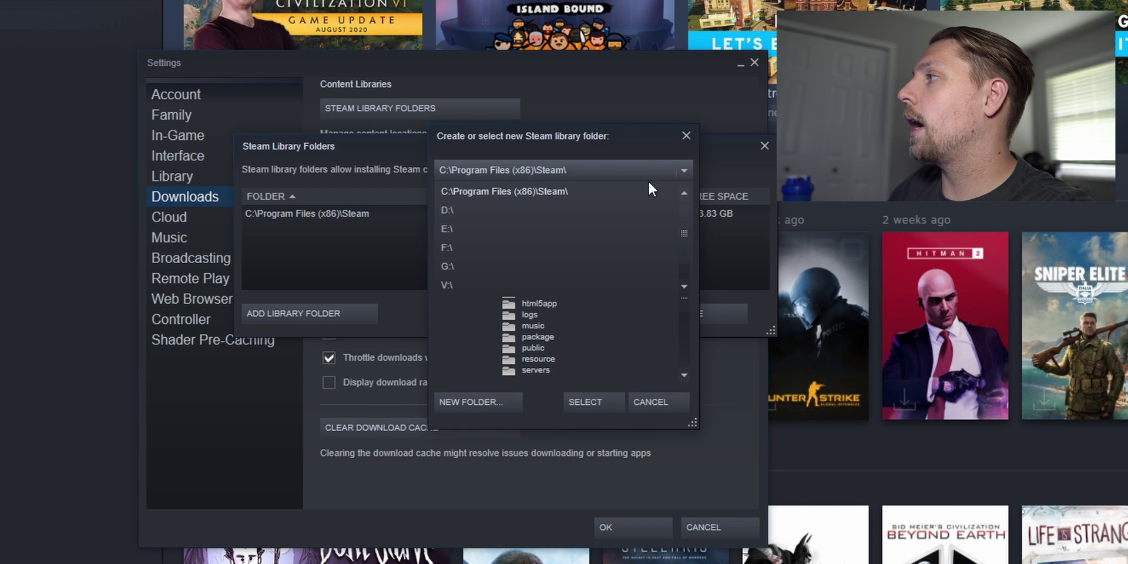
click(464, 230)
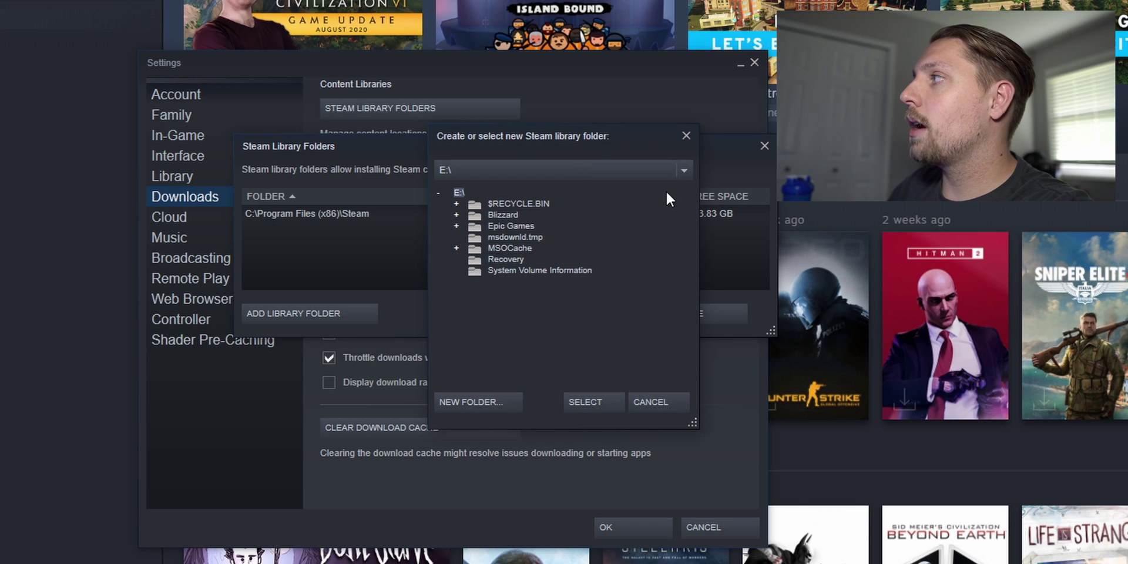
click(640, 170)
click(457, 210)
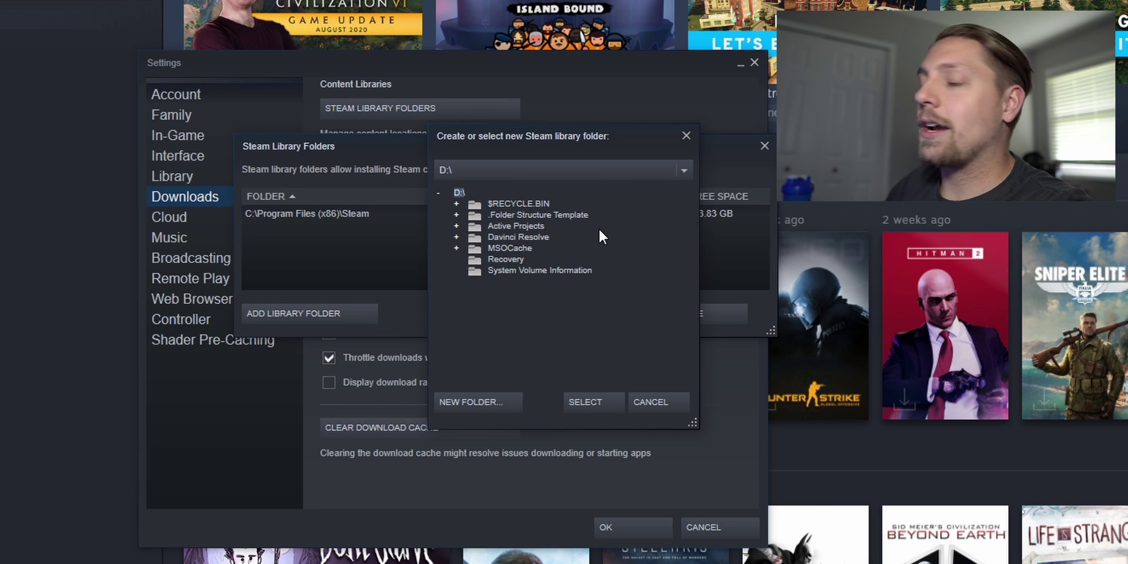
key(Down)
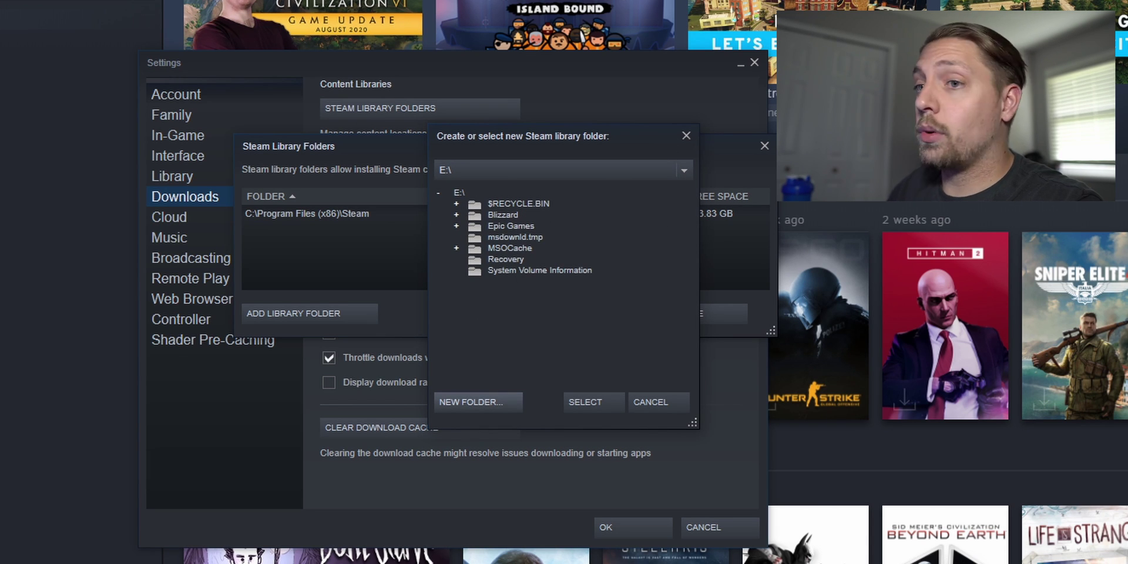
Step: Create a folder named Steam on the Games (E:) drive in File Explorer, and return to the Steam folder chooser
key(super+e)
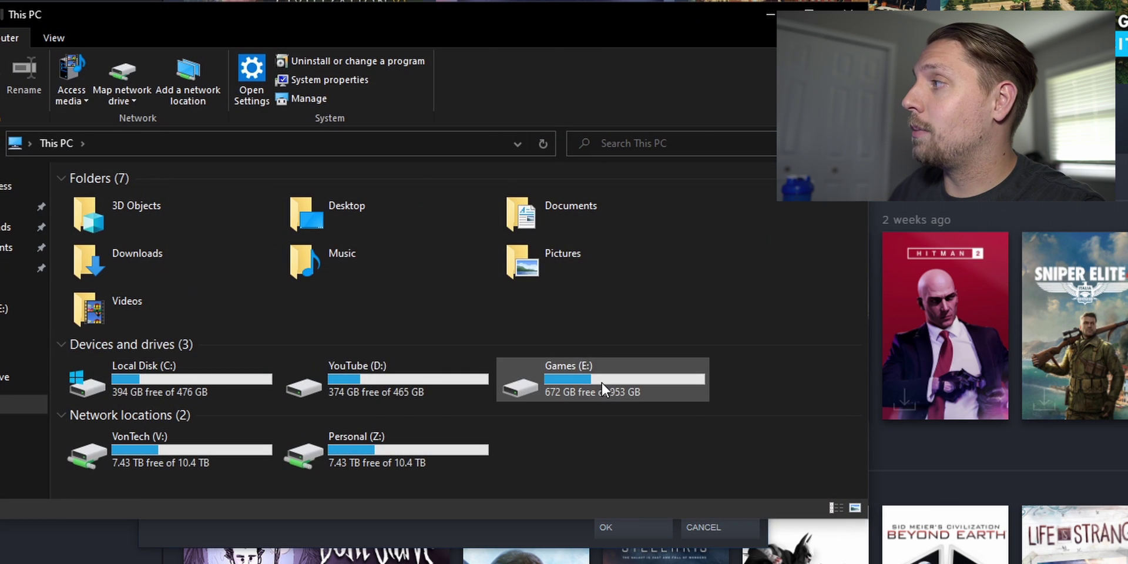
double_click(601, 380)
right_click(116, 375)
mouse_move(205, 512)
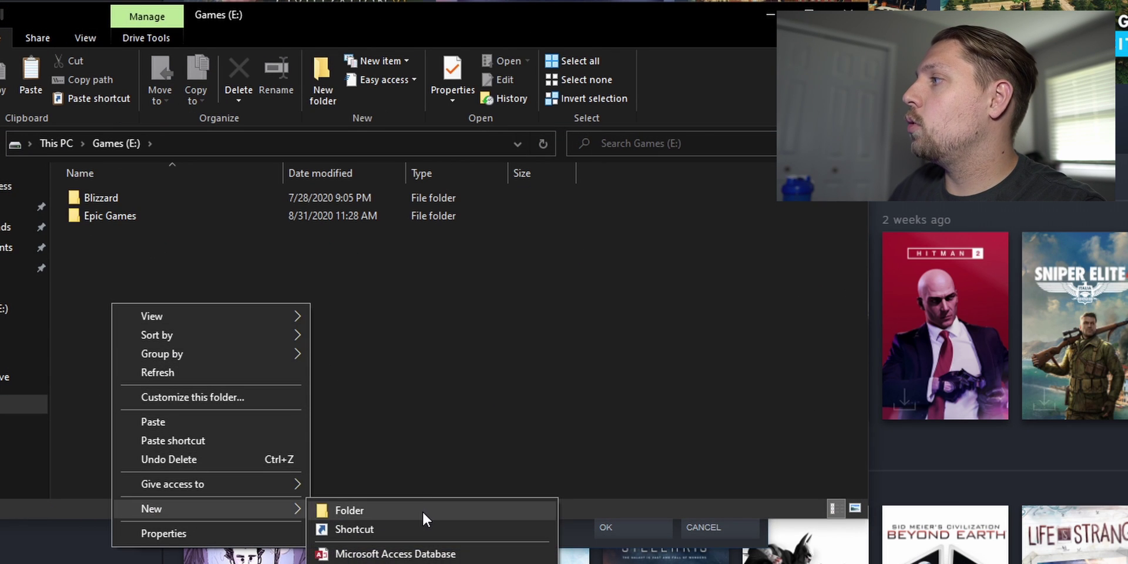
click(423, 511)
text(Steam)
key(Return)
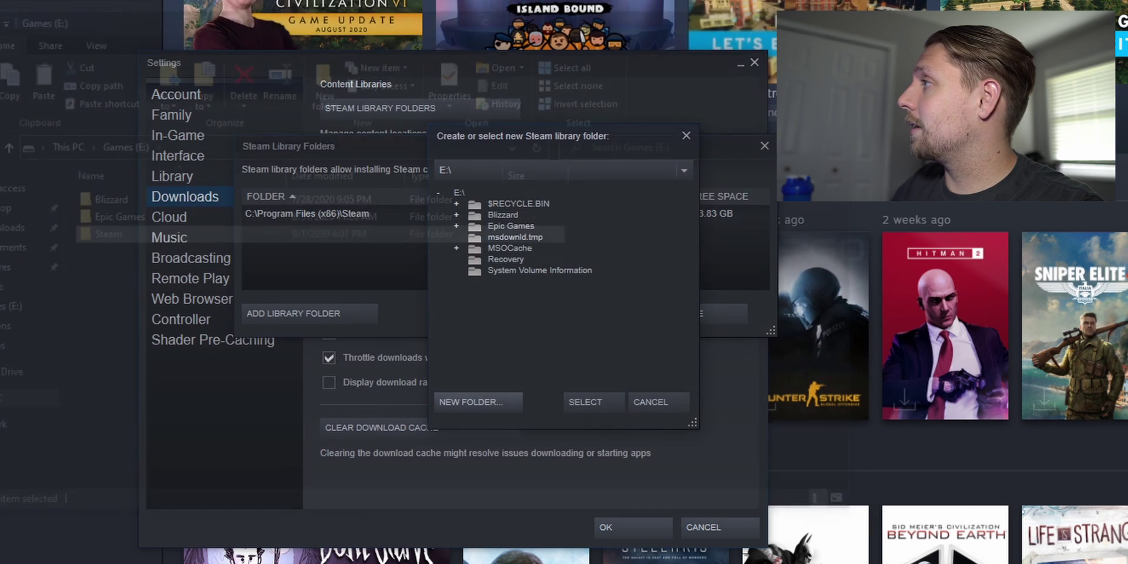
click(855, 7)
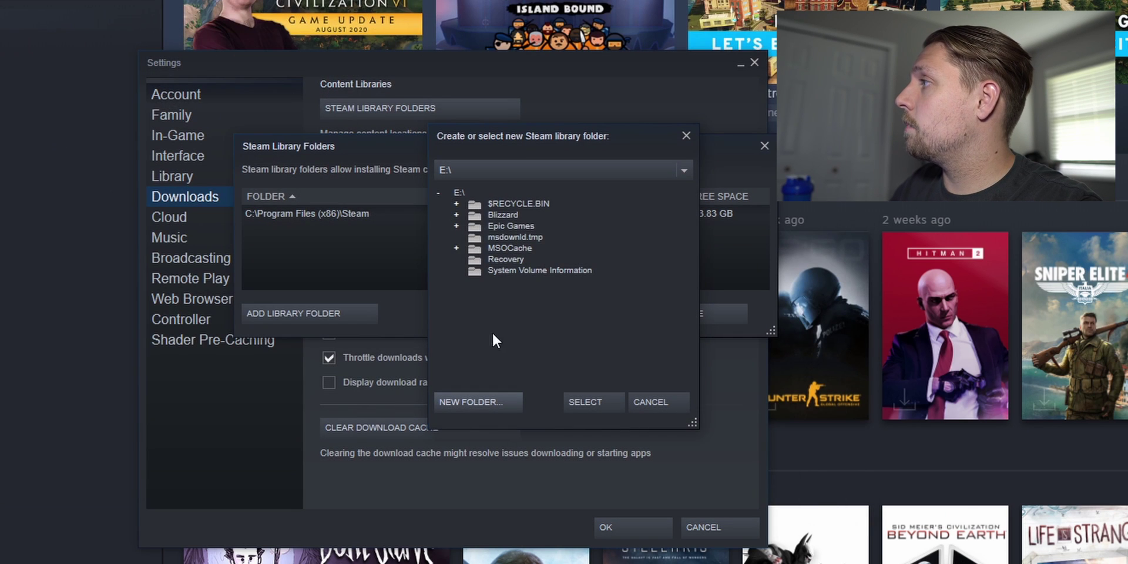
Step: Refresh the E:\ folder list by switching drives, and add E:\Steam as a new Steam library folder
click(664, 174)
click(483, 191)
click(644, 167)
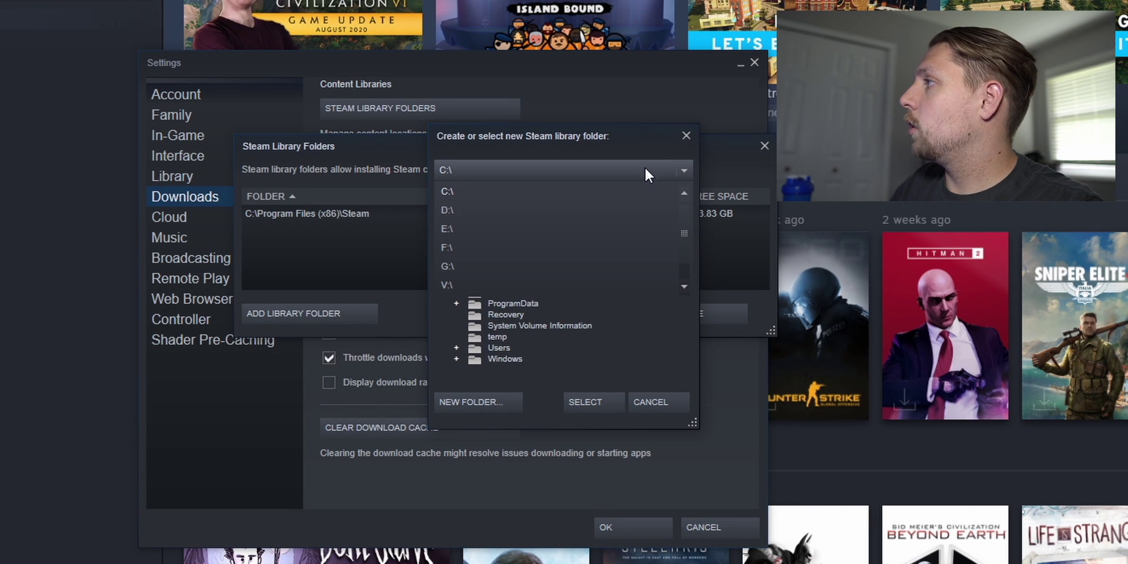
click(477, 230)
click(503, 270)
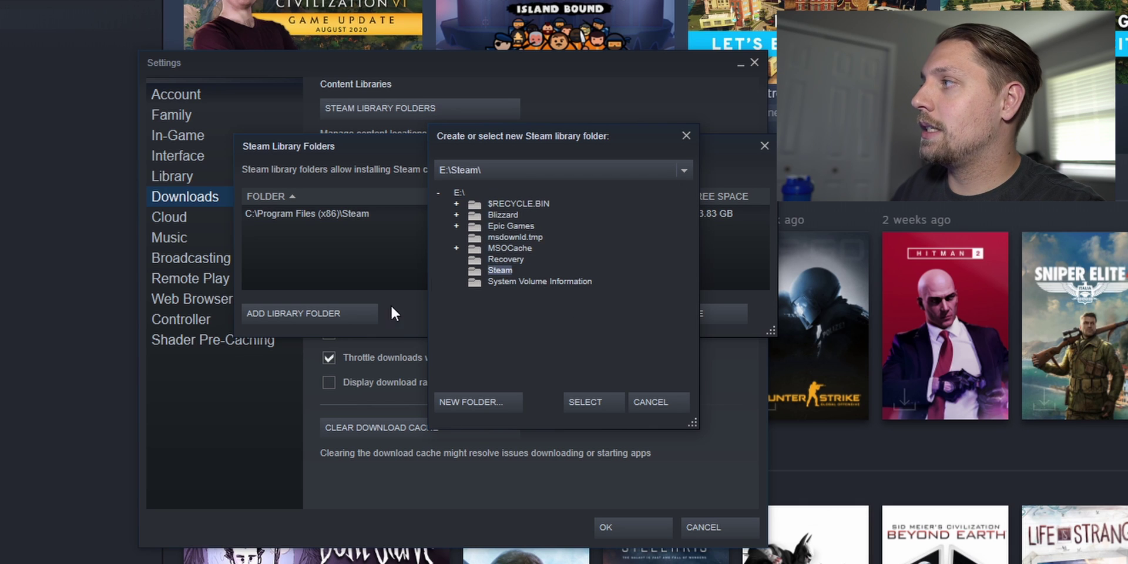
click(594, 406)
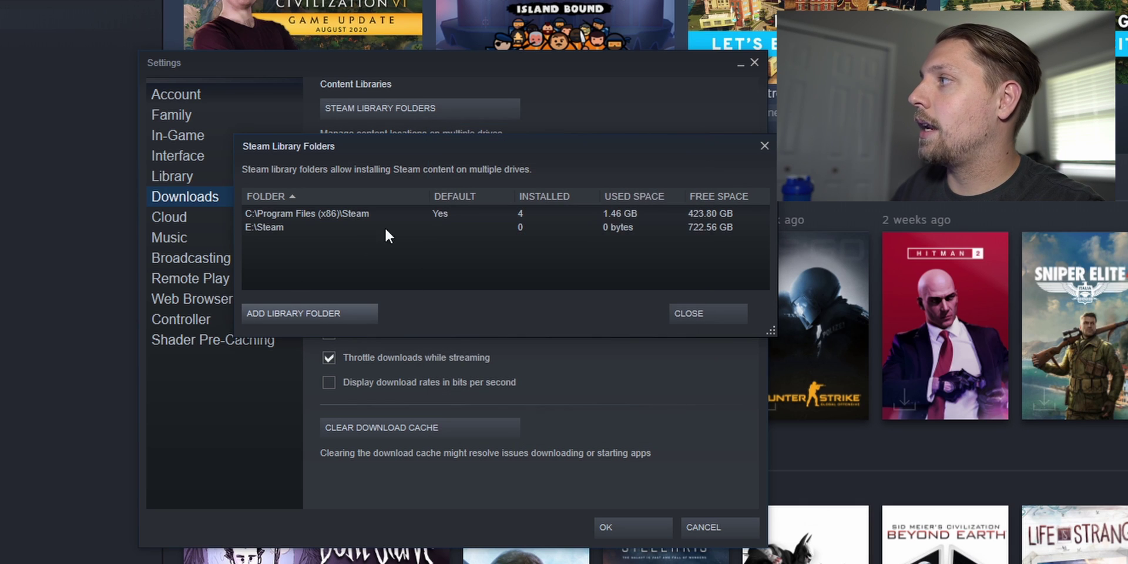
Step: Make E:\Steam the default library folder, and restore C:\Program Files (x86)\Steam as the default
right_click(296, 220)
click(415, 228)
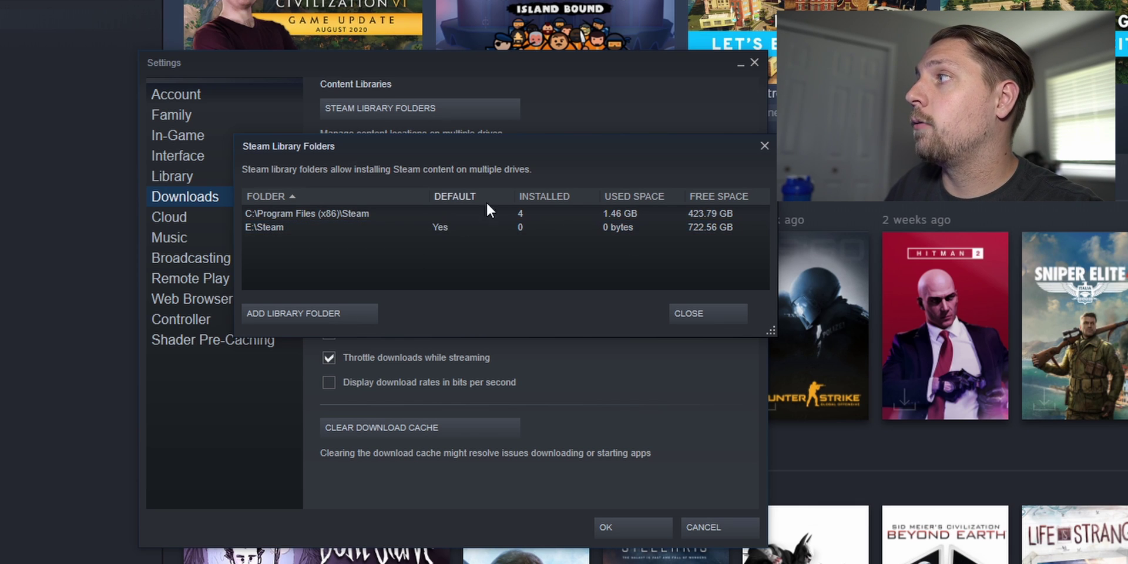
right_click(310, 213)
click(333, 218)
Step: Remove the E:\Steam library folder from the list, and close the Steam settings
right_click(287, 230)
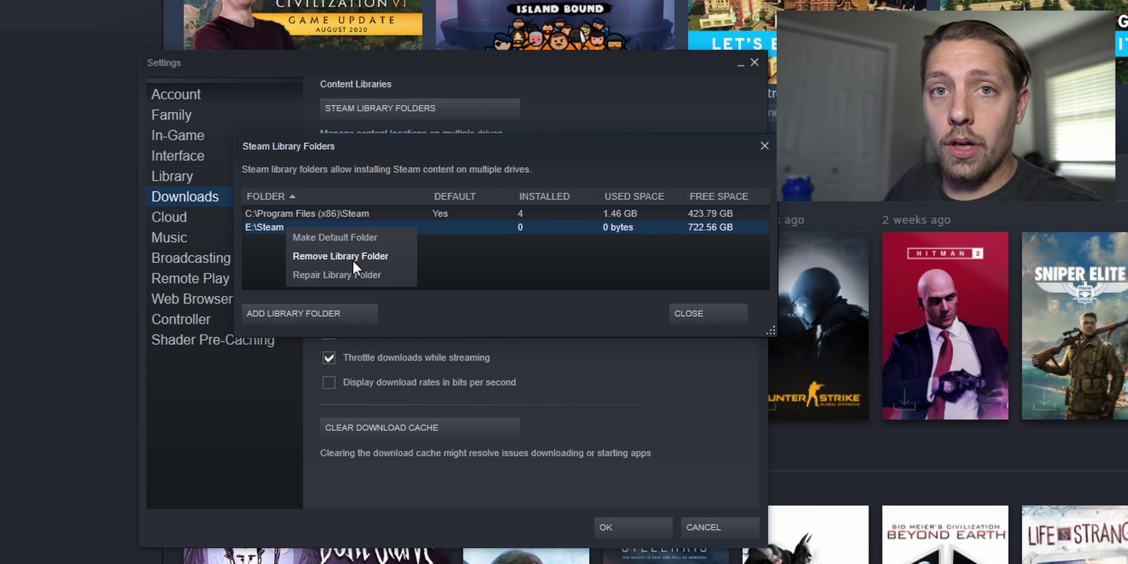
click(353, 259)
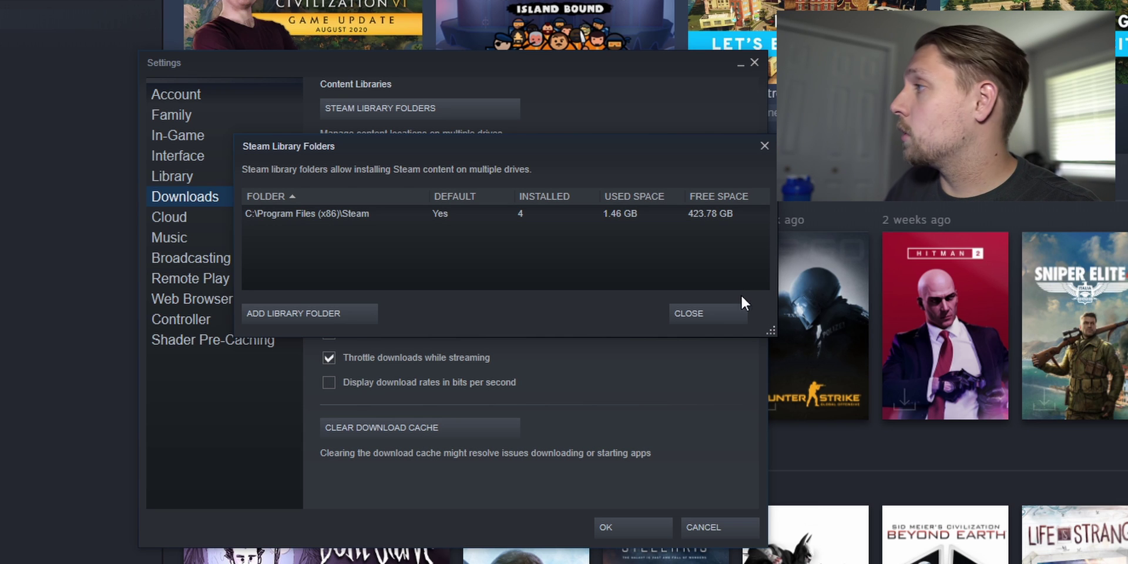
click(728, 313)
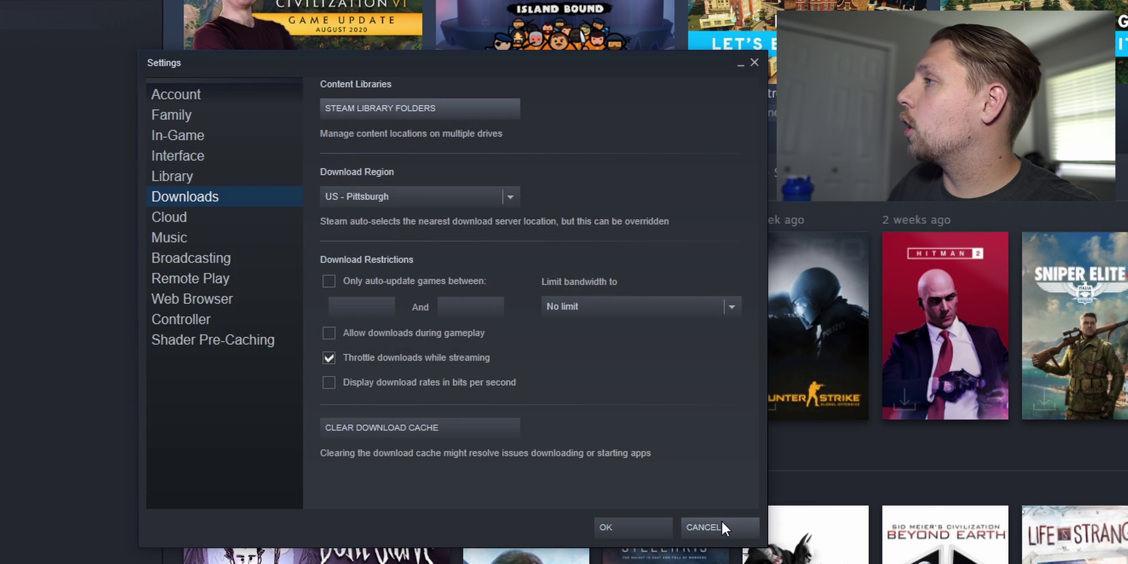
click(720, 523)
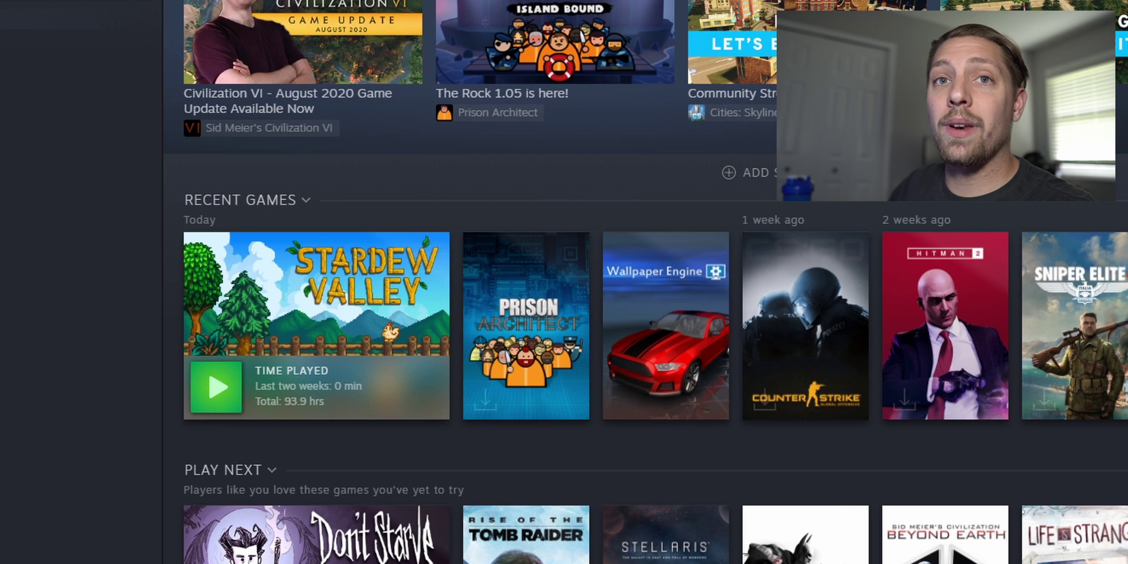
Step: Open the C:\Program Files (x86)\Steam folder in File Explorer
key(super+e)
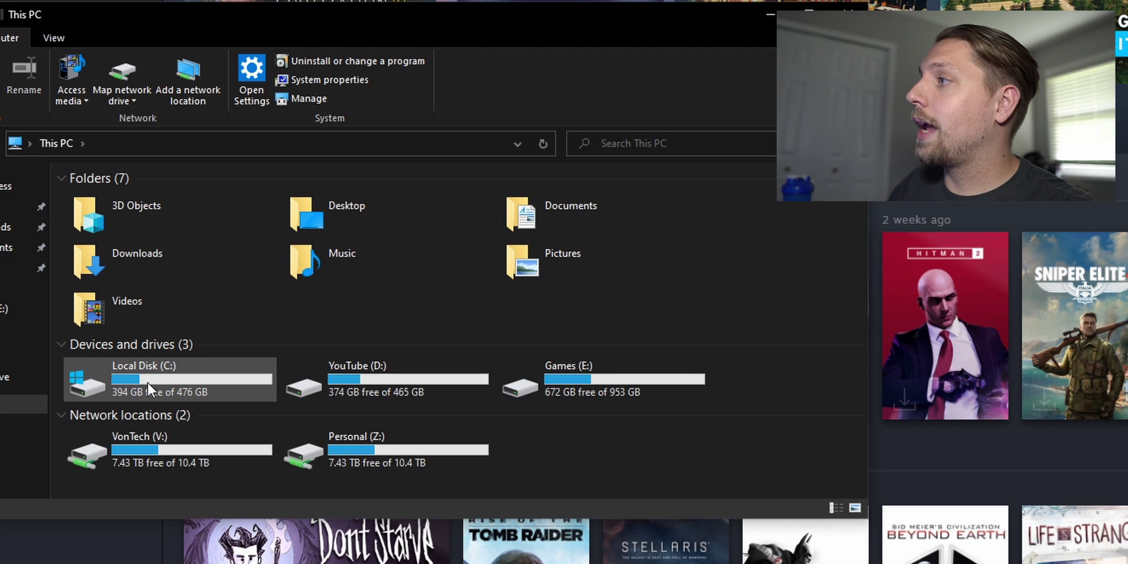
double_click(150, 380)
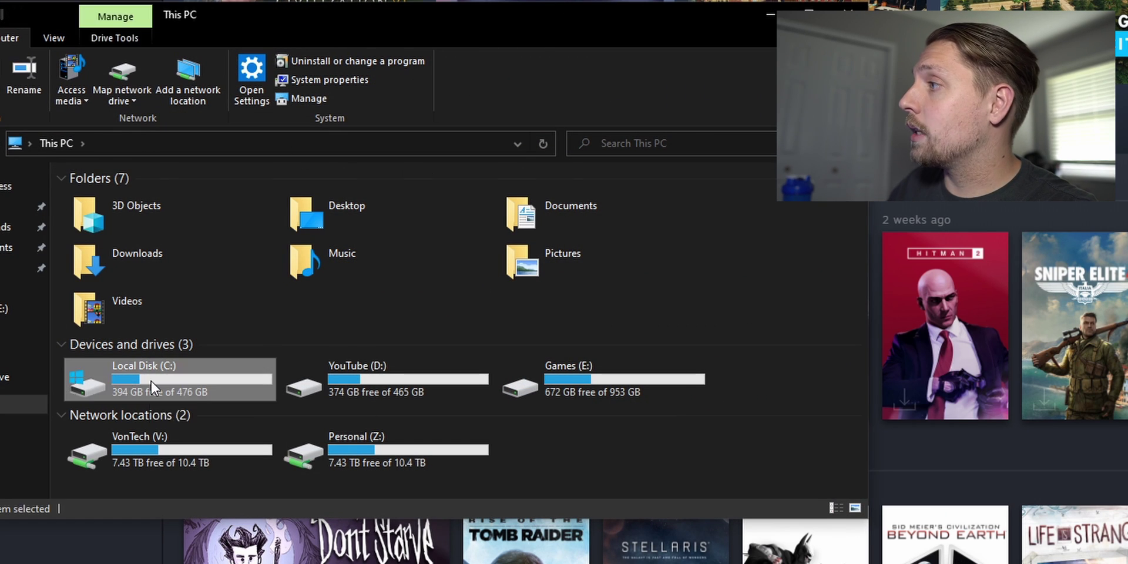
double_click(168, 252)
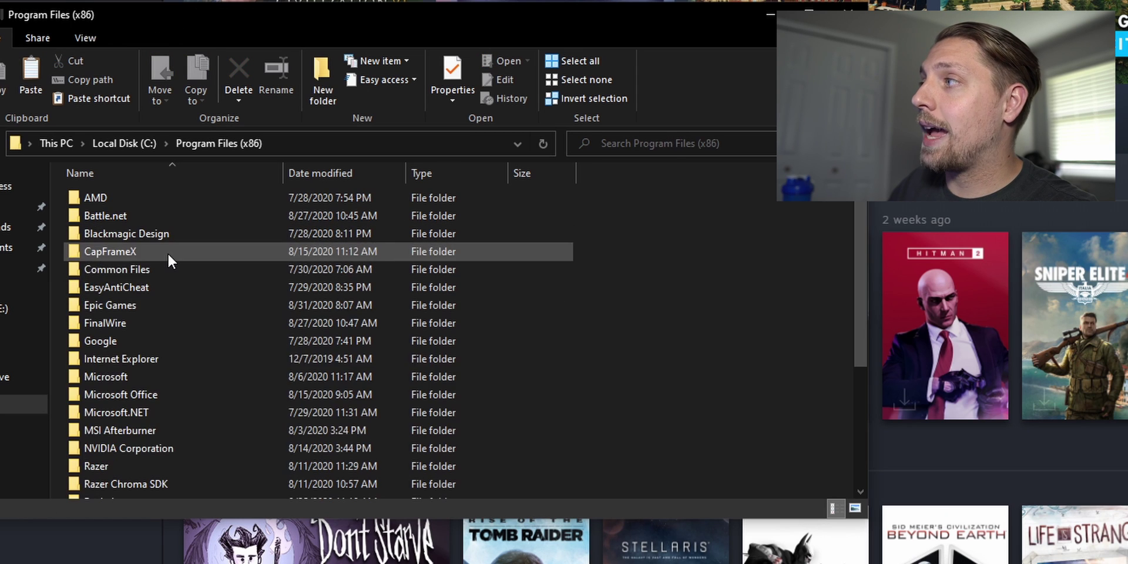
scroll(177, 393, down, 3)
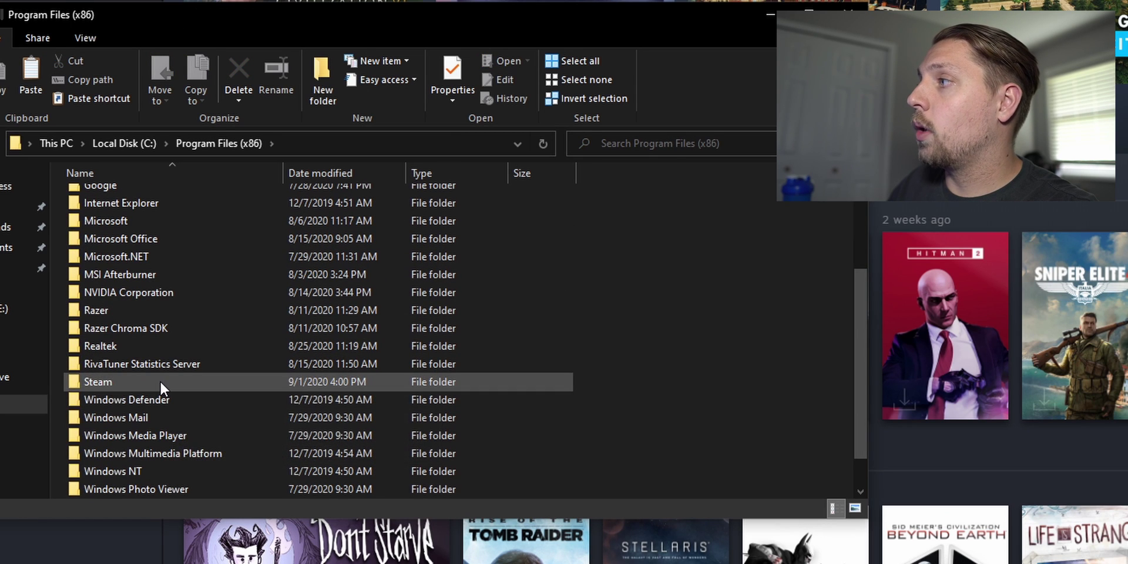
double_click(160, 382)
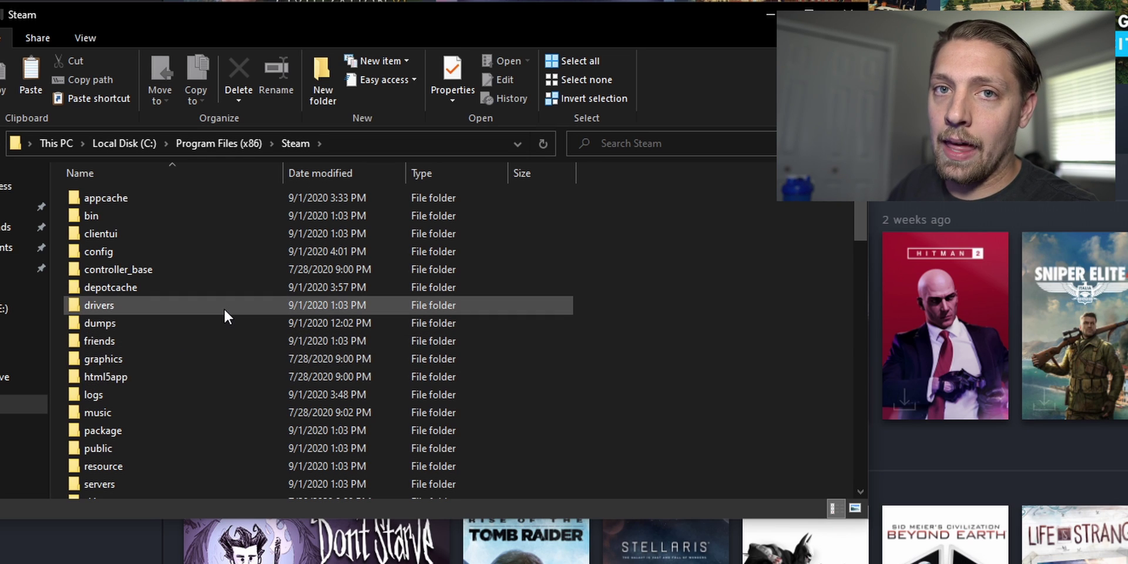
Step: Examine the installed game folders inside steamapps\common, and return to the Steam folder
mouse_move(230, 338)
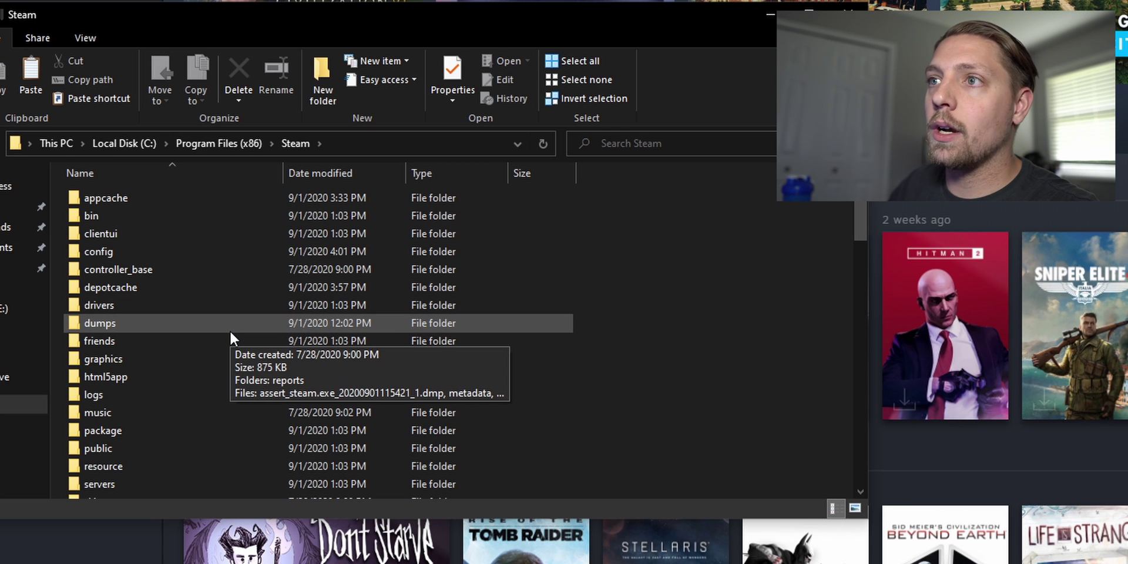
scroll(230, 331, down, 6)
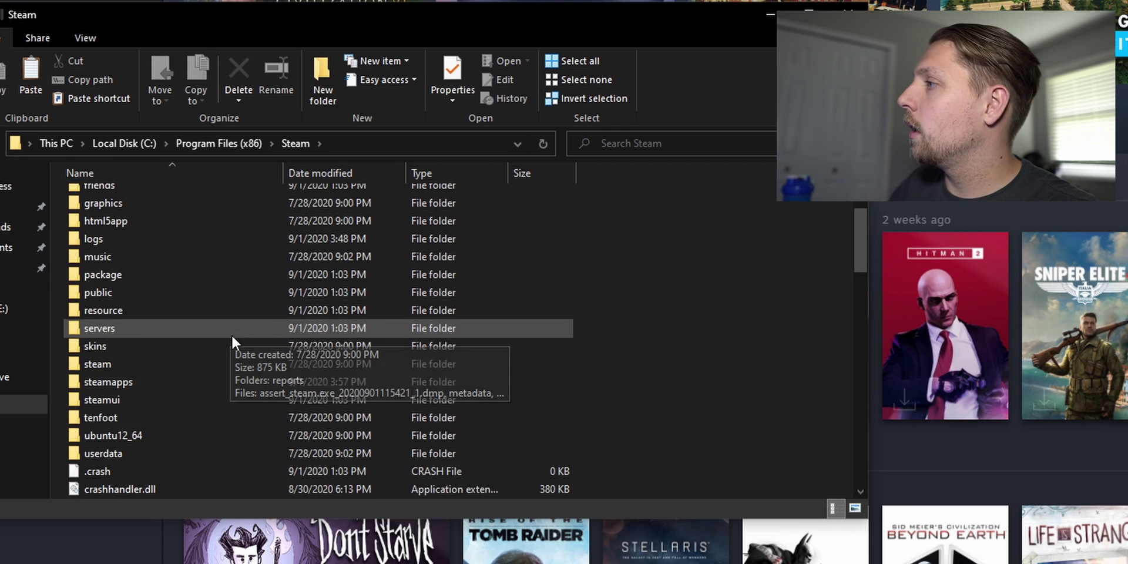
scroll(197, 247, up, 1)
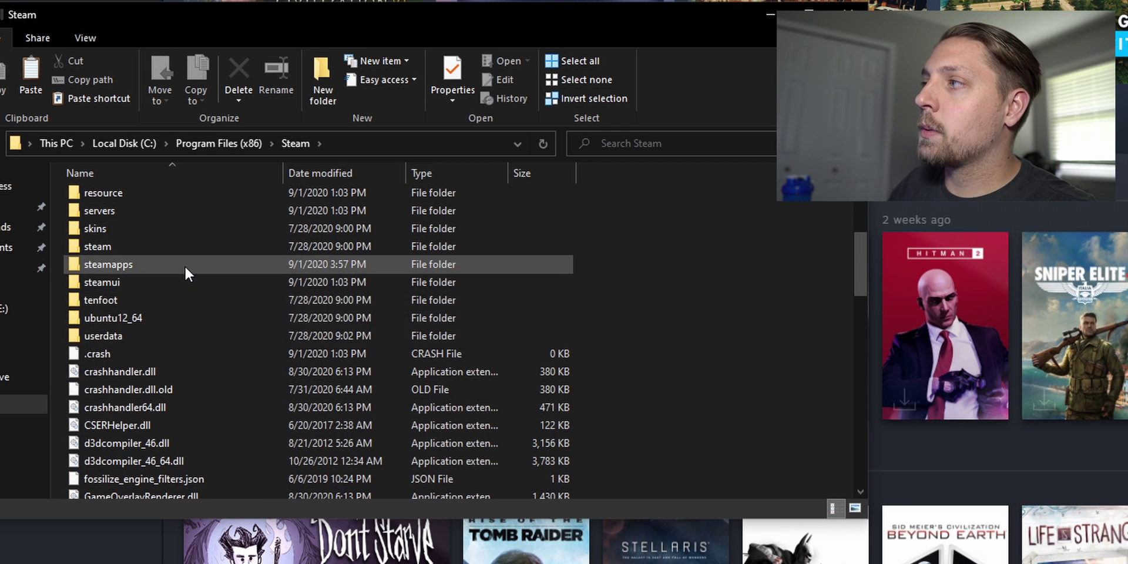
double_click(184, 265)
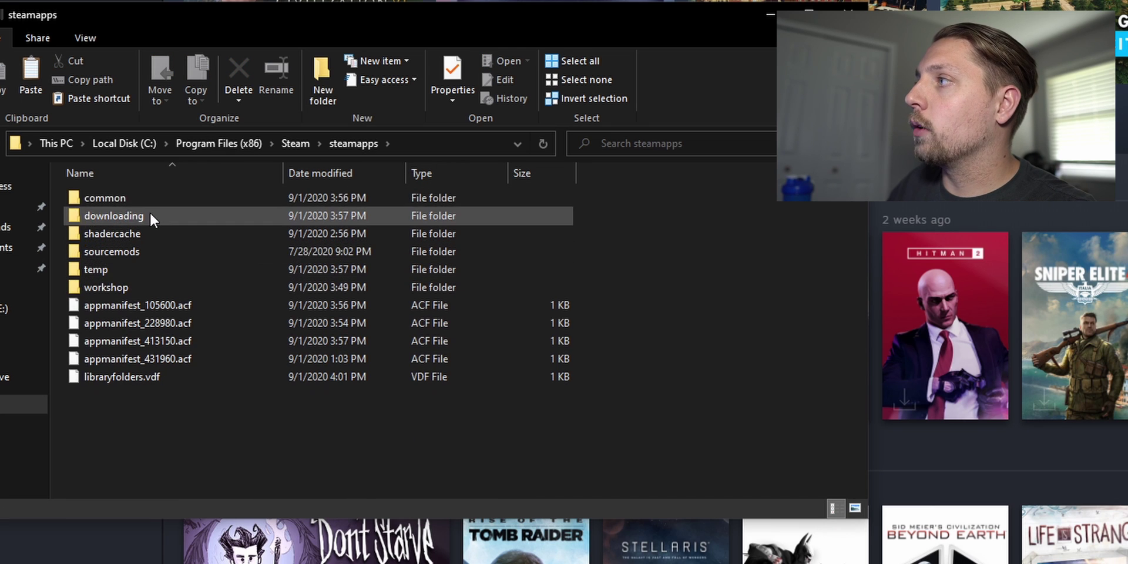
double_click(158, 197)
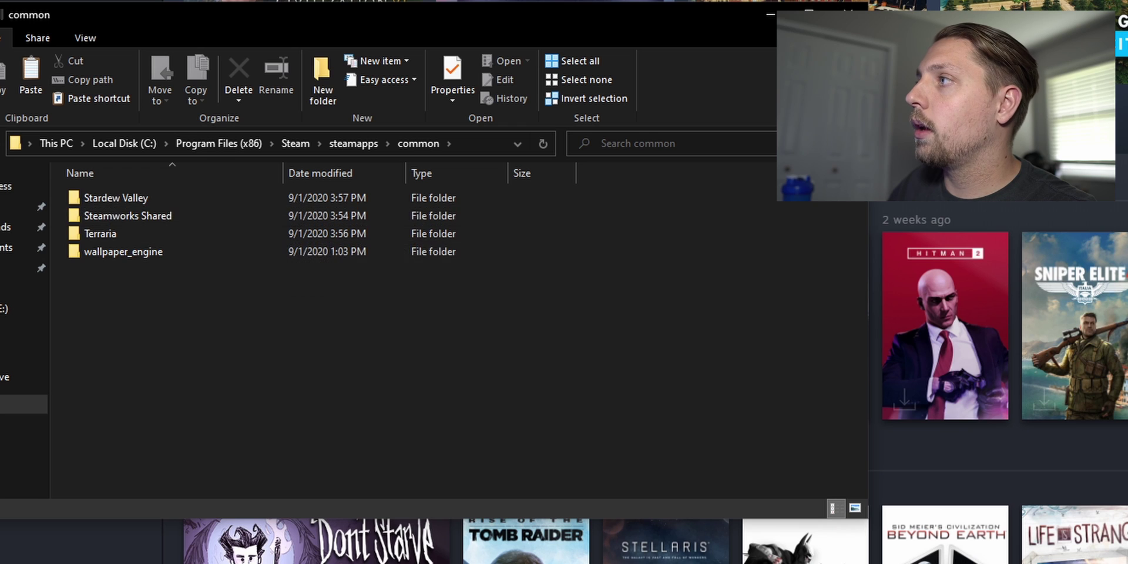
key(alt+Left)
key(alt+Left)
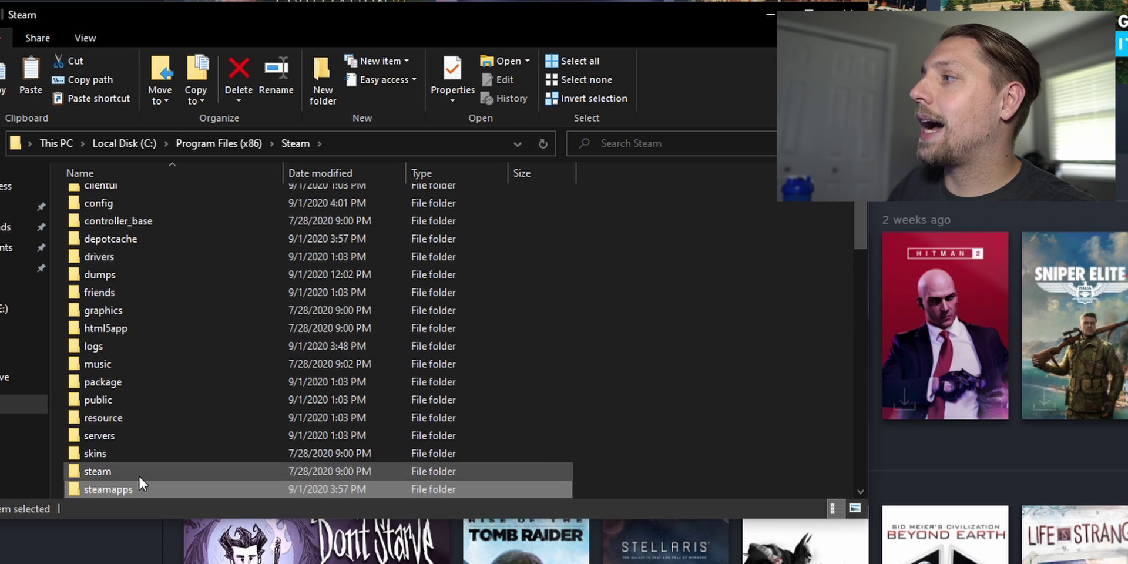
Step: Copy the steamapps folder from C:\Program Files (x86)\Steam into the Steam folder on the Games (E:) drive
right_click(139, 491)
click(211, 373)
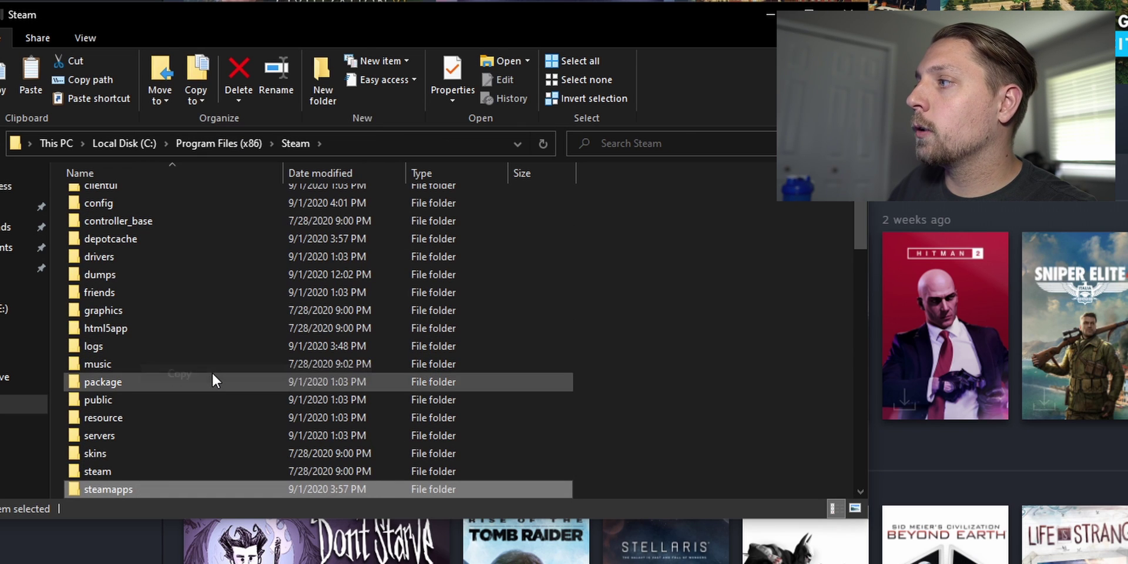
key(alt+Up)
key(alt+Up)
key(alt+Up)
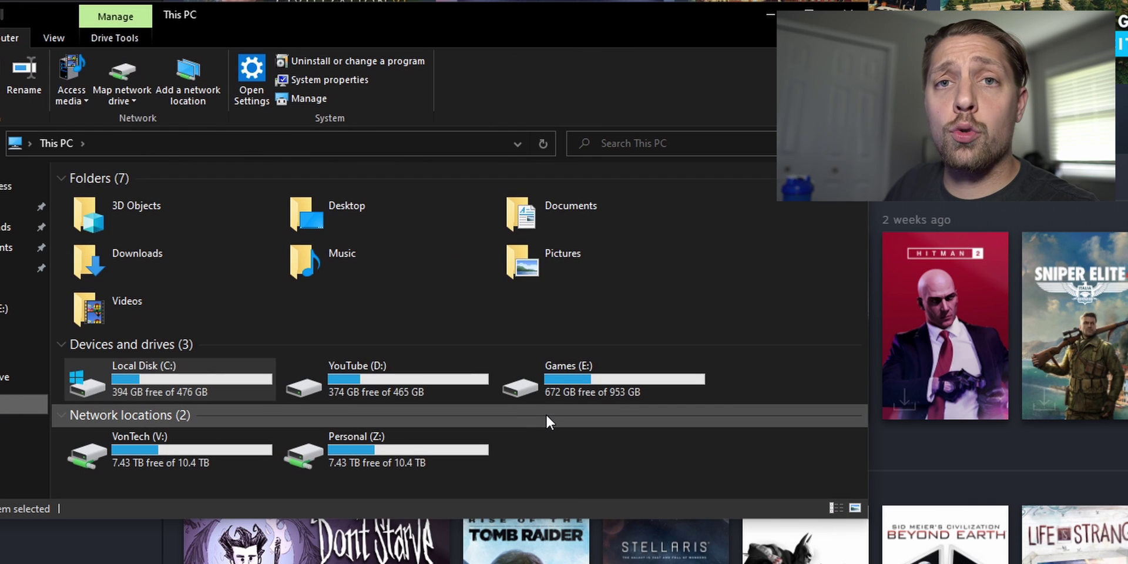
double_click(625, 386)
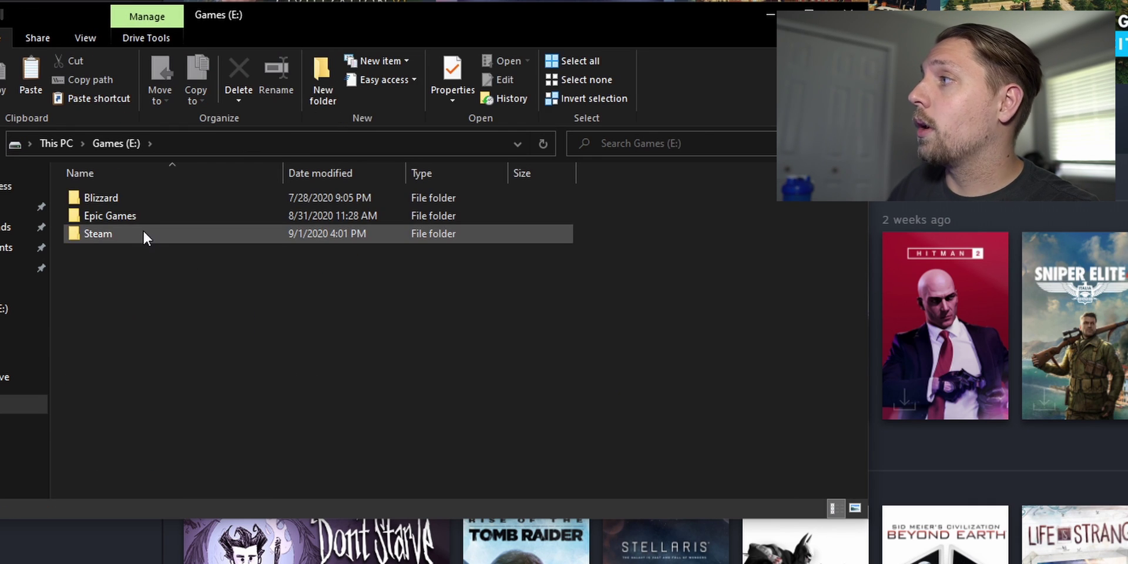
double_click(142, 230)
right_click(141, 270)
click(232, 393)
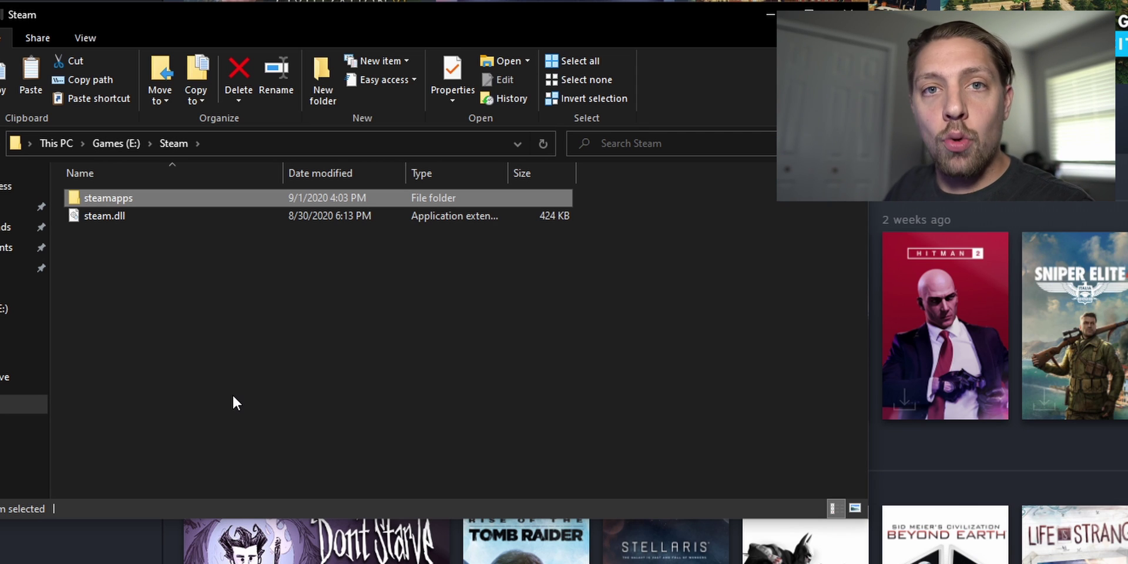
click(233, 398)
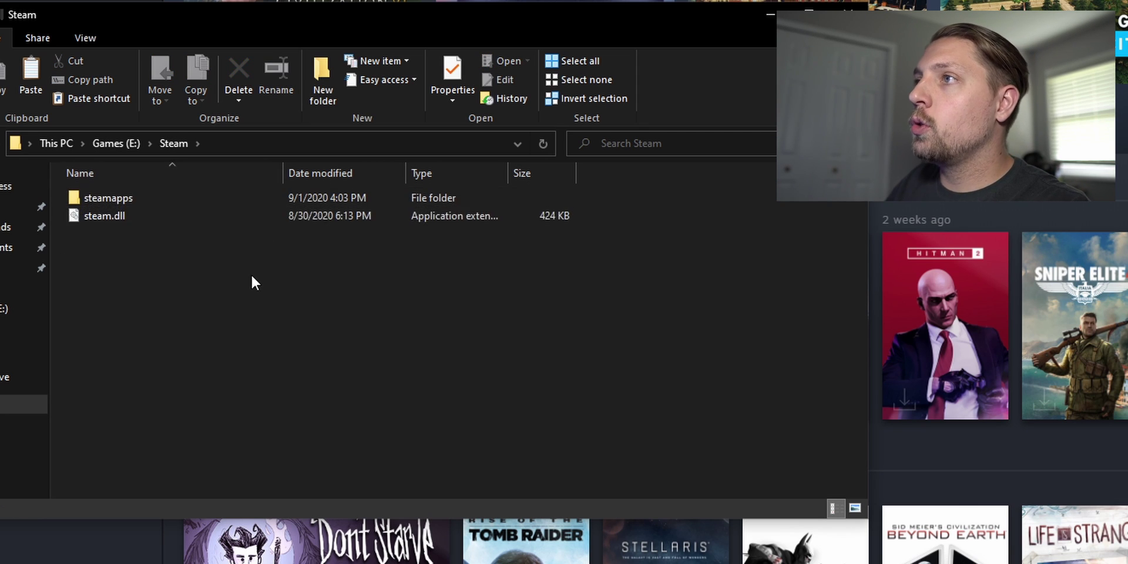
Step: Return to Steam's download settings and add E:\Steam as a library folder
click(855, 6)
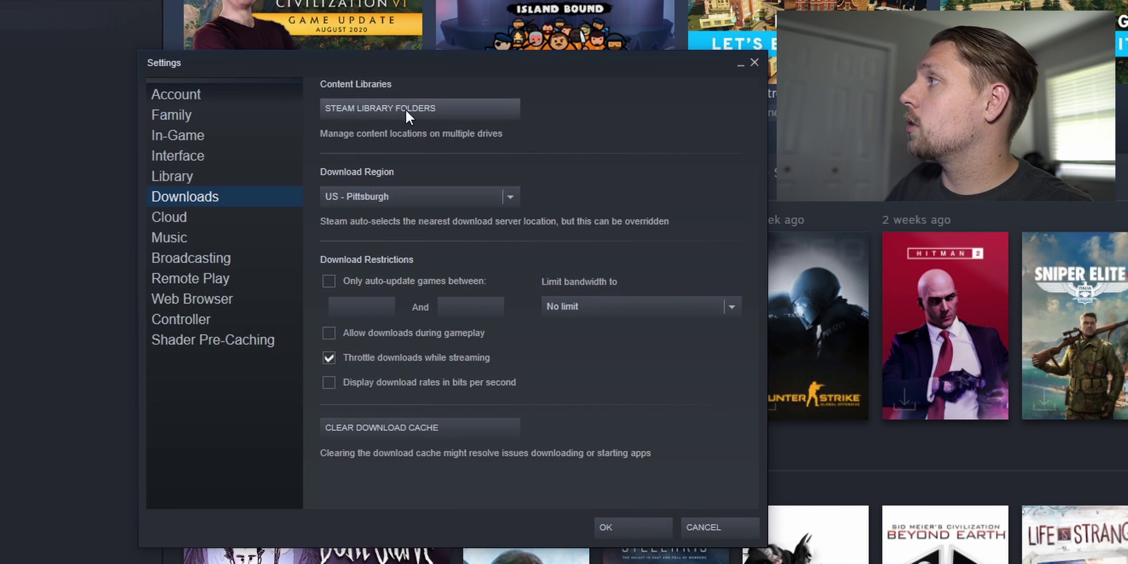
click(405, 109)
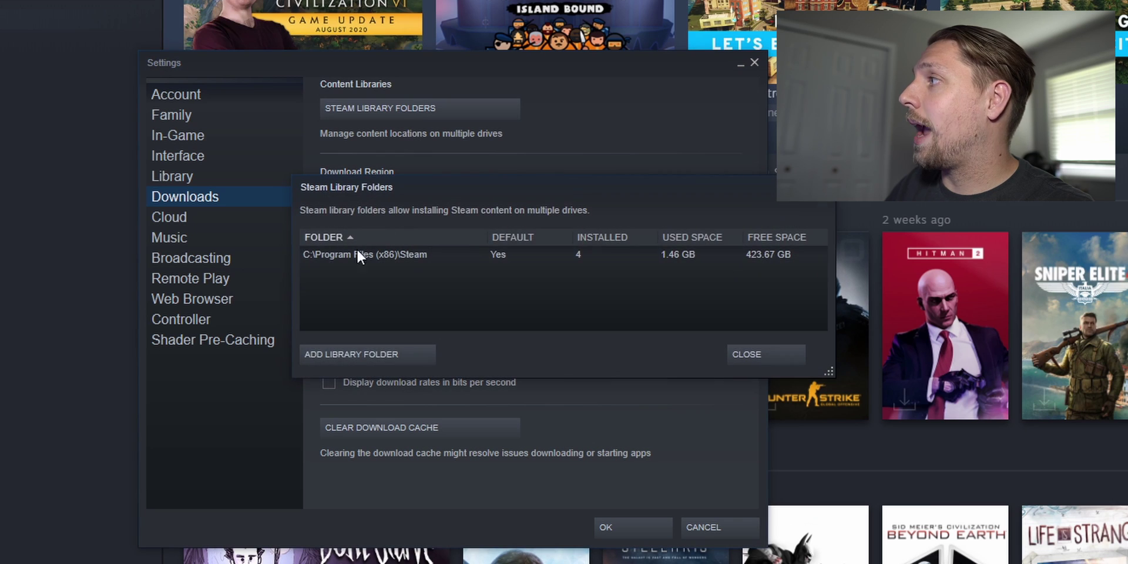
click(350, 353)
click(627, 171)
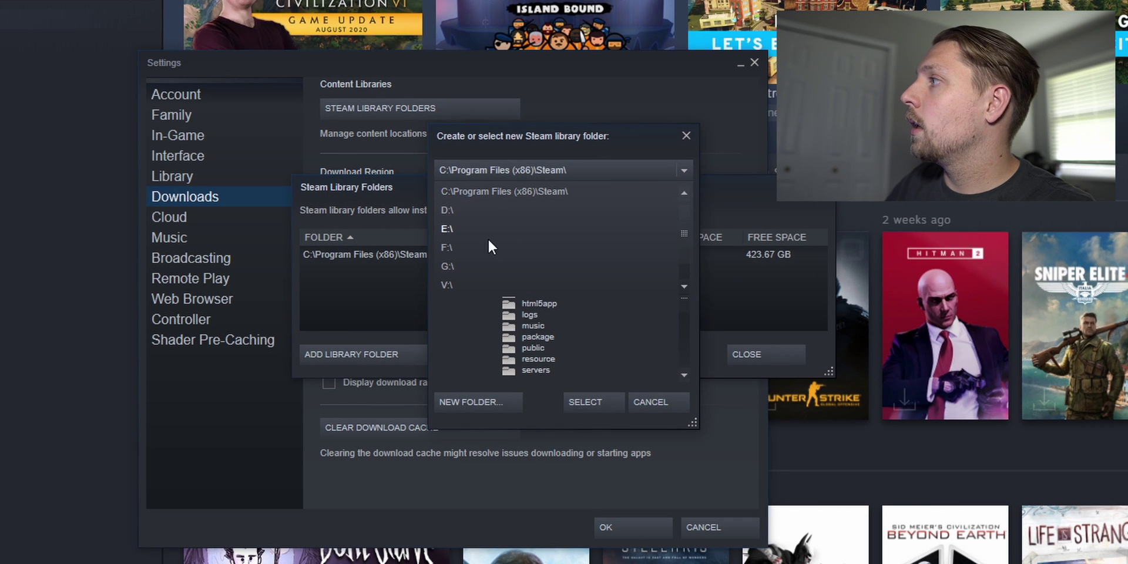
click(488, 239)
click(498, 270)
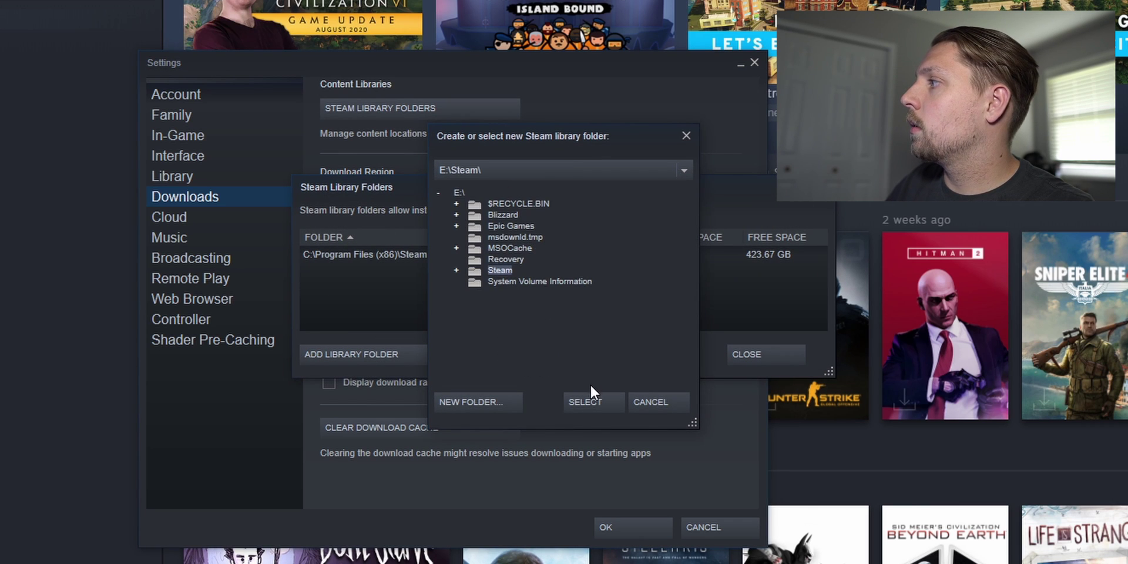
click(590, 401)
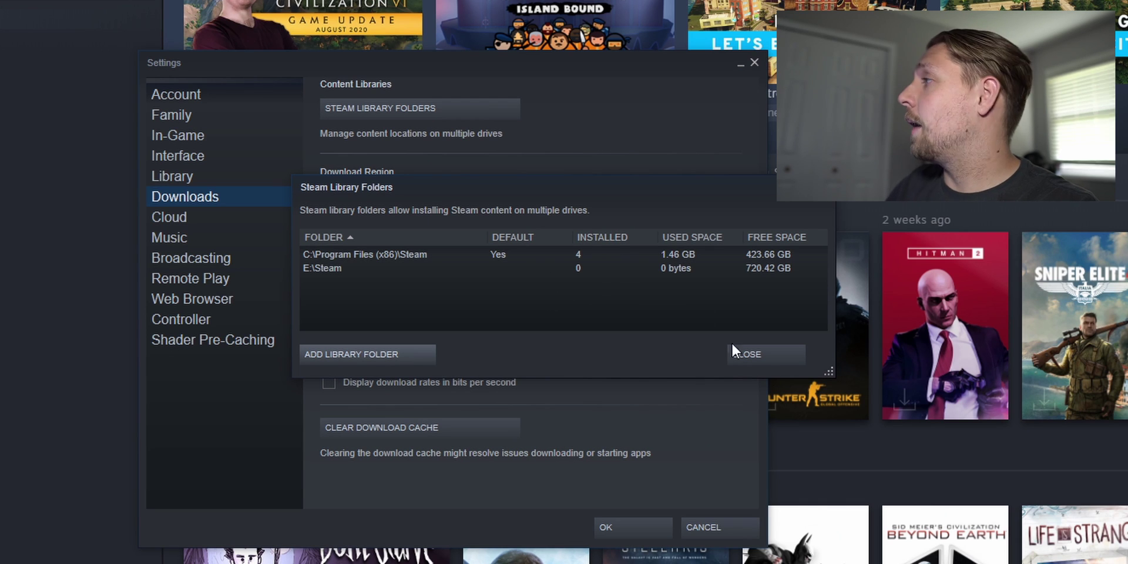
Step: Remove the E:\Steam library folder from the list, and close the Steam settings
right_click(356, 271)
click(406, 295)
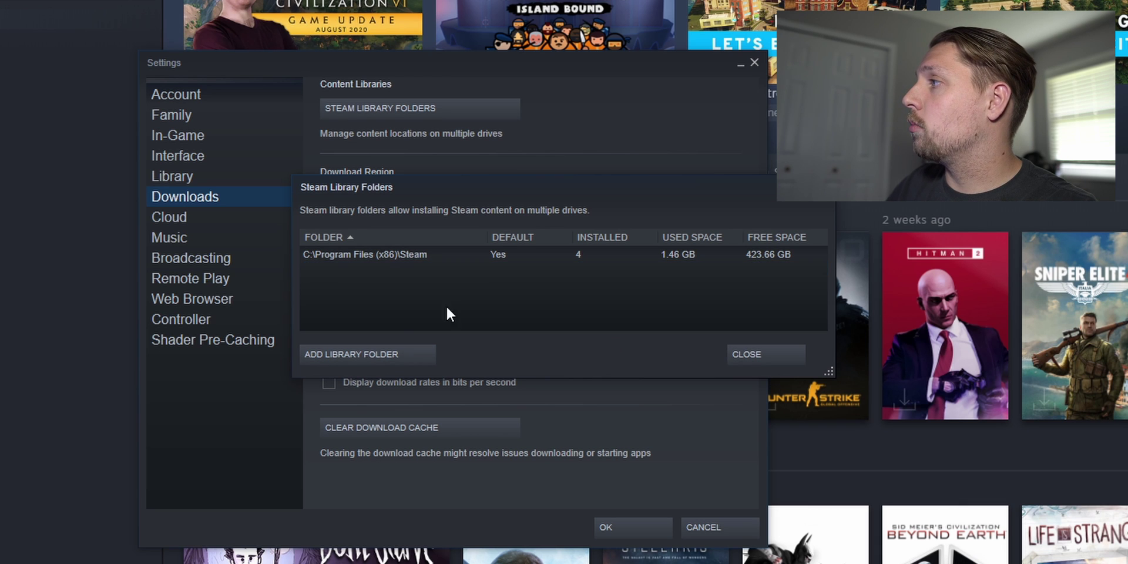
click(766, 356)
click(718, 518)
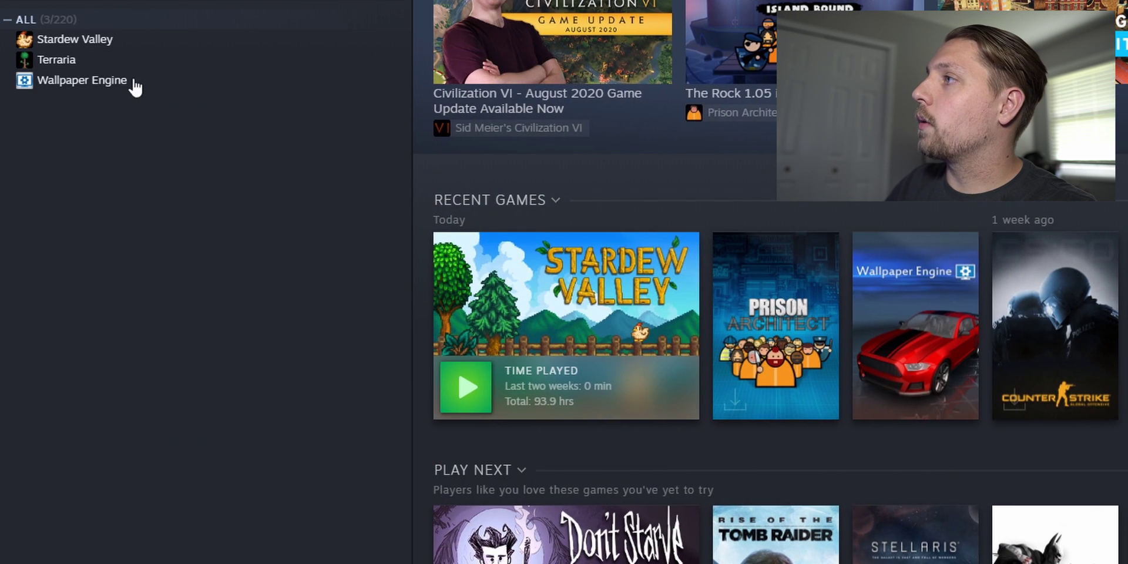
Step: Uninstall Stardew Valley from the Steam library, confirming the removal
click(109, 42)
right_click(109, 38)
mouse_move(191, 141)
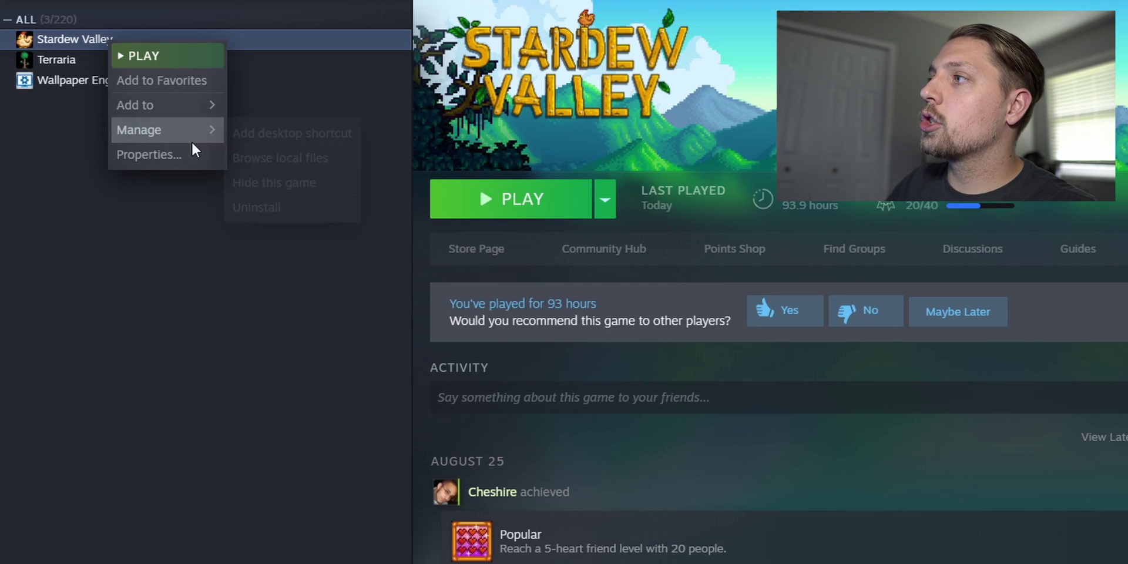
click(270, 206)
click(702, 361)
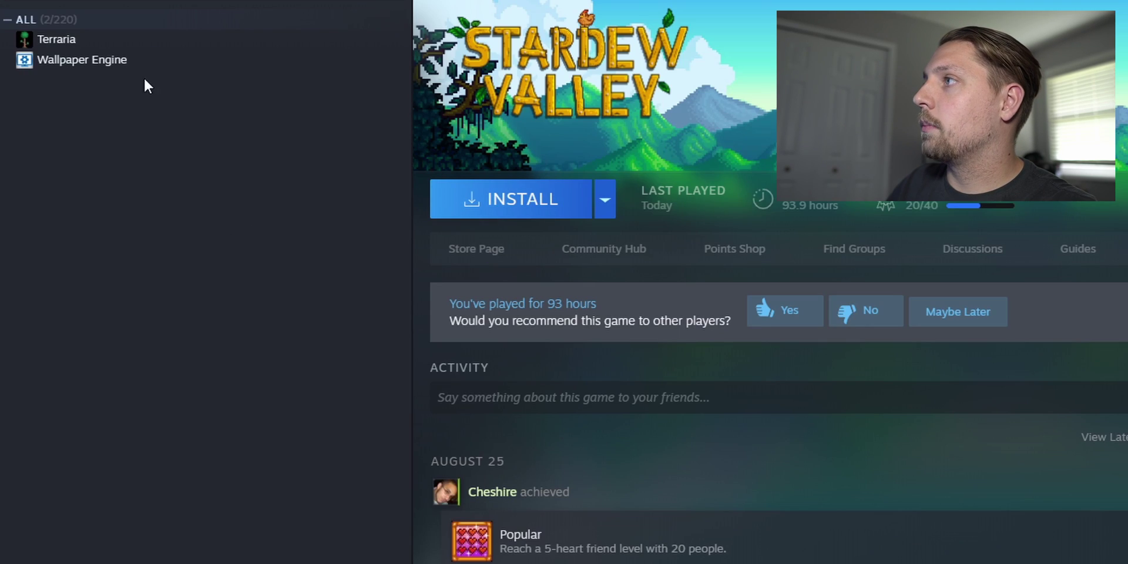
Step: Uninstall Terraria from the Steam library, confirming the removal
click(148, 40)
right_click(151, 45)
mouse_move(234, 135)
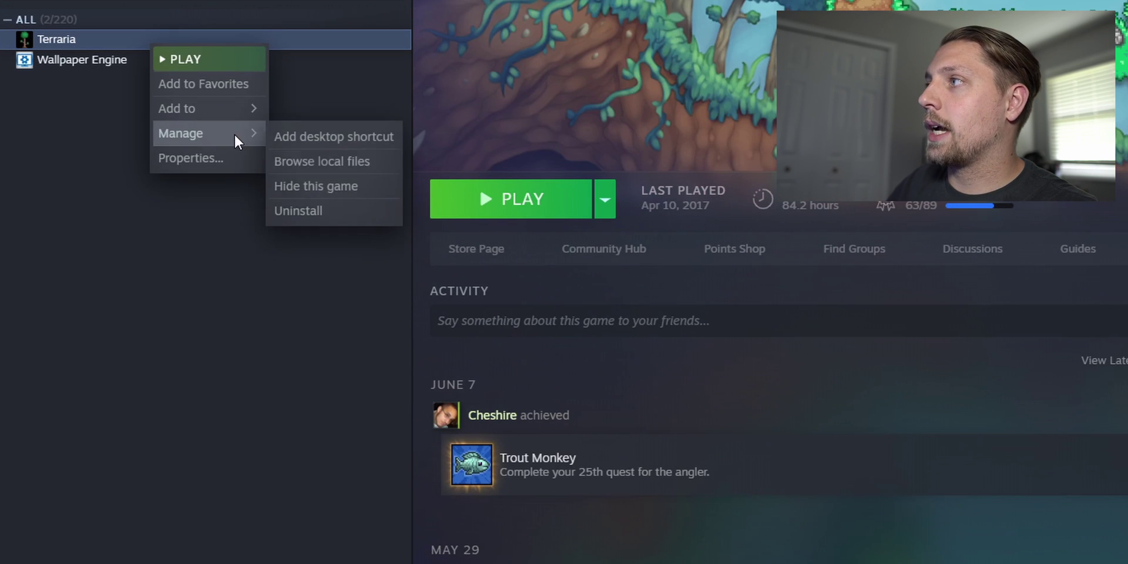
click(353, 214)
click(662, 350)
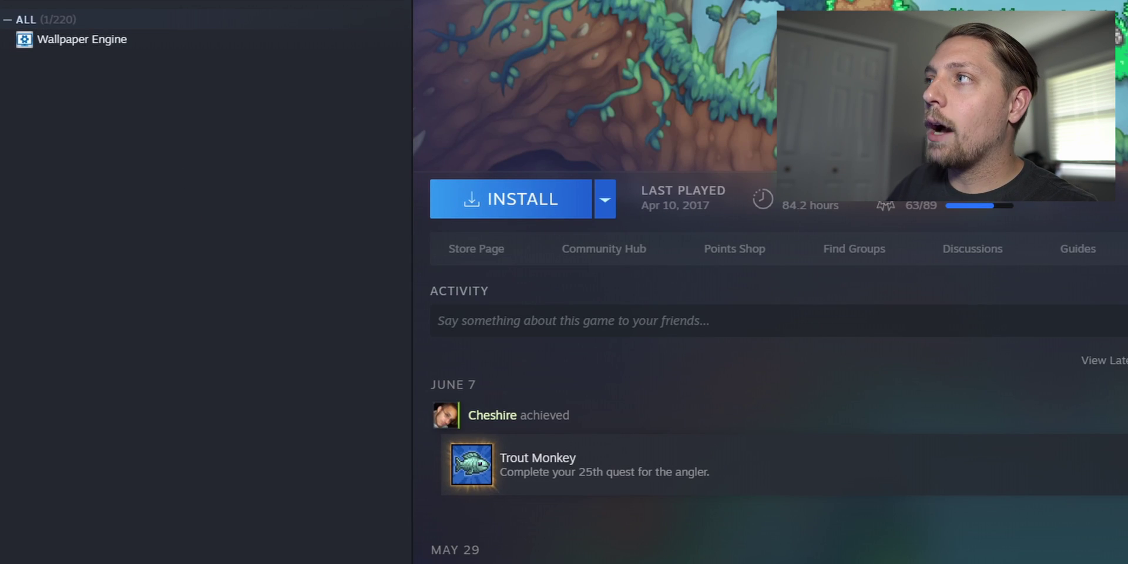
Step: Add the existing E:\Steam folder as a Steam library folder through the download settings, and close the settings
click(481, 195)
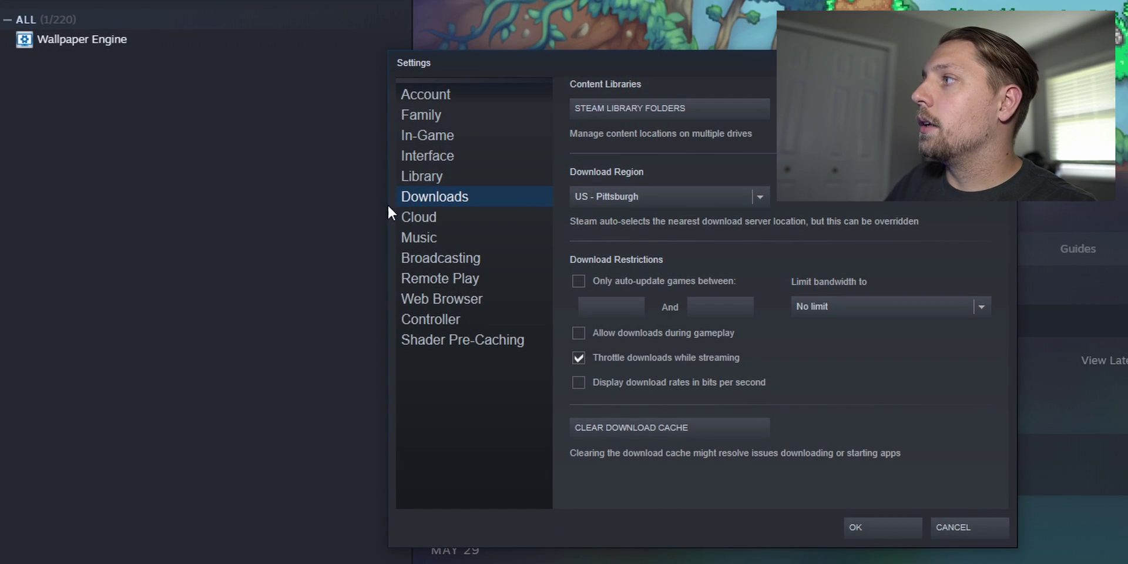
click(692, 112)
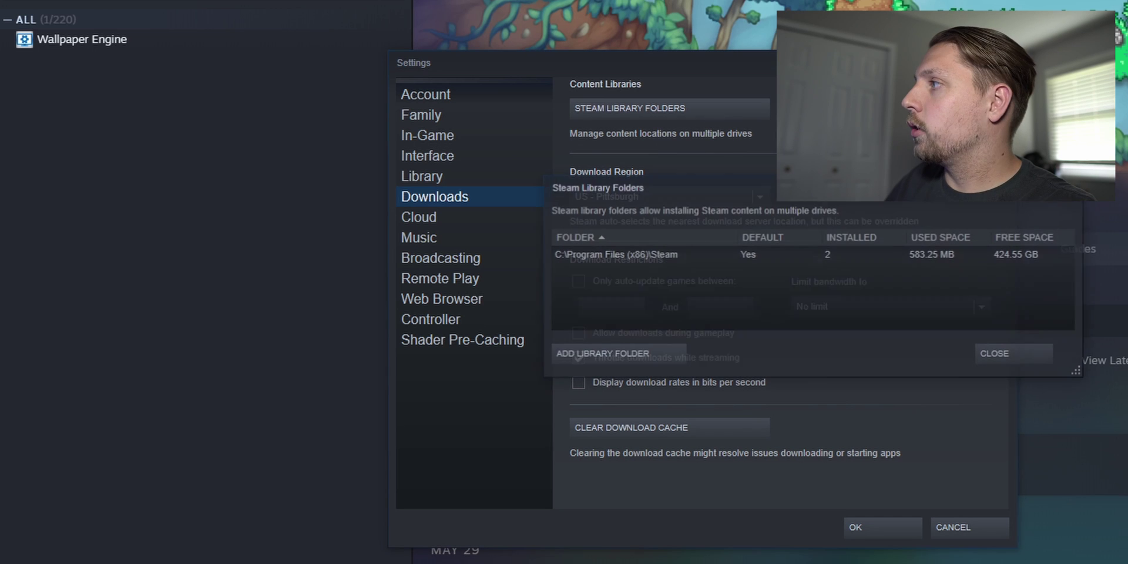
click(634, 356)
click(729, 170)
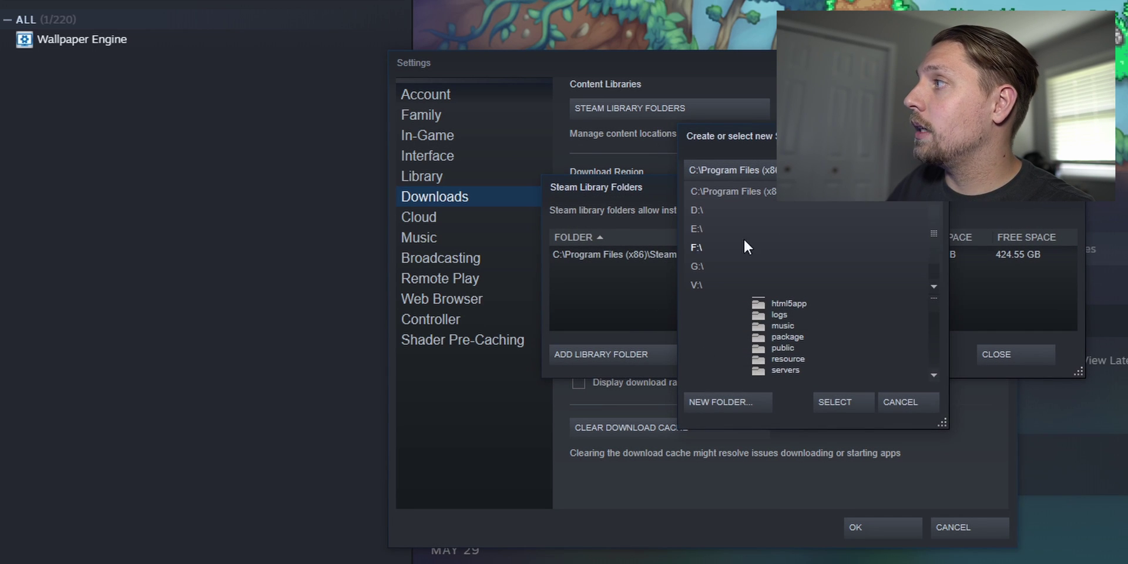
click(734, 247)
click(747, 269)
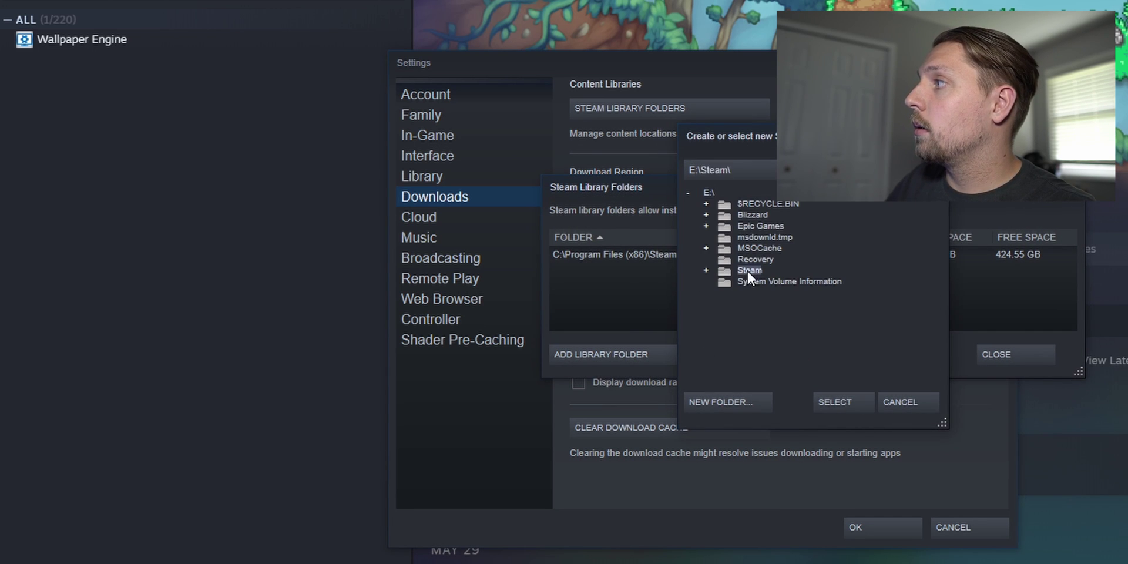
click(846, 402)
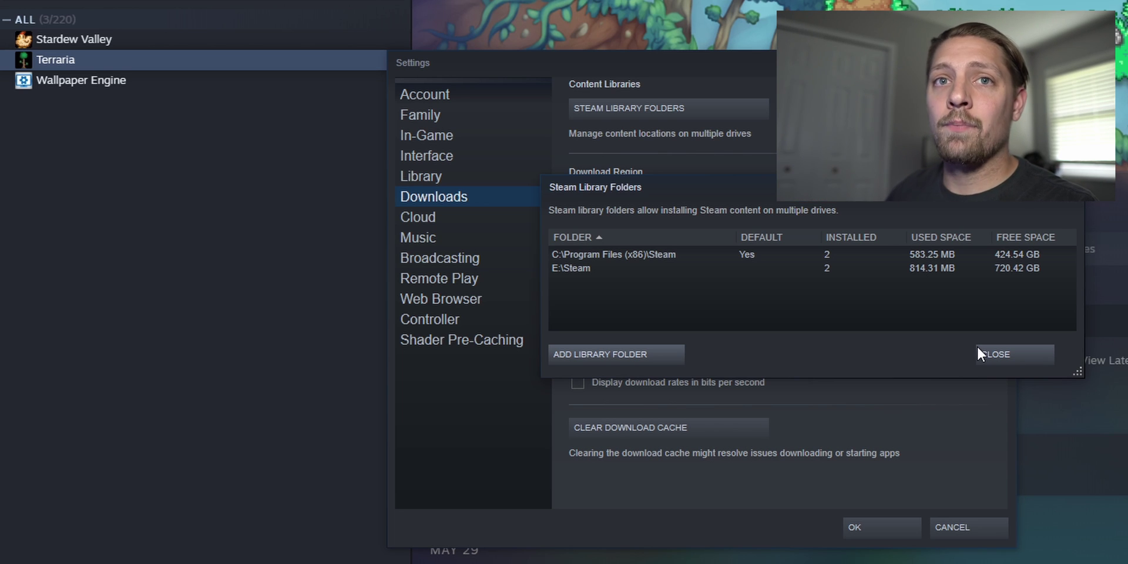
click(1009, 350)
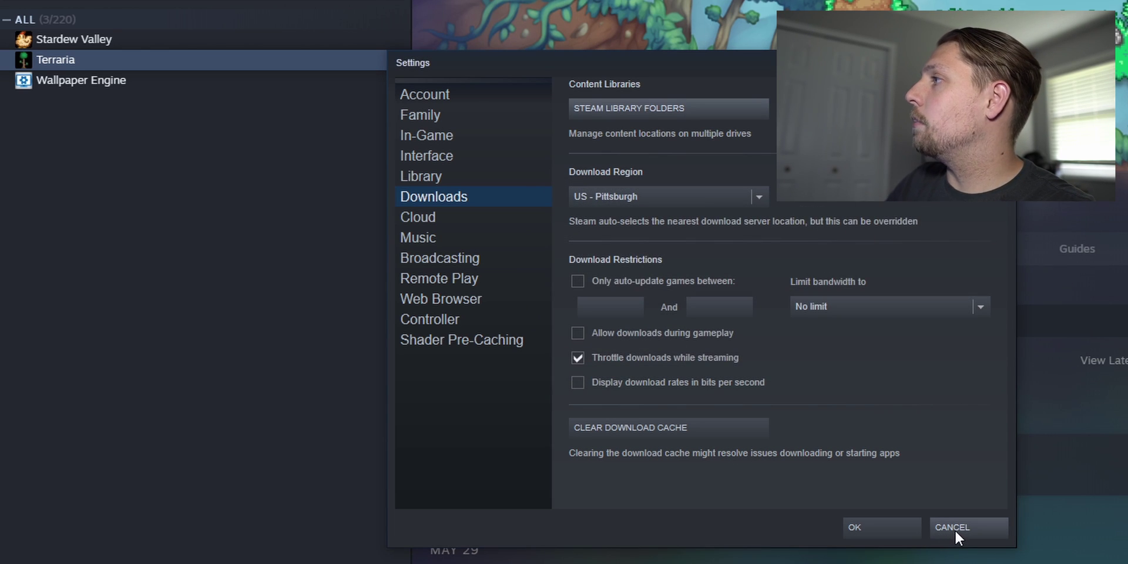
click(957, 527)
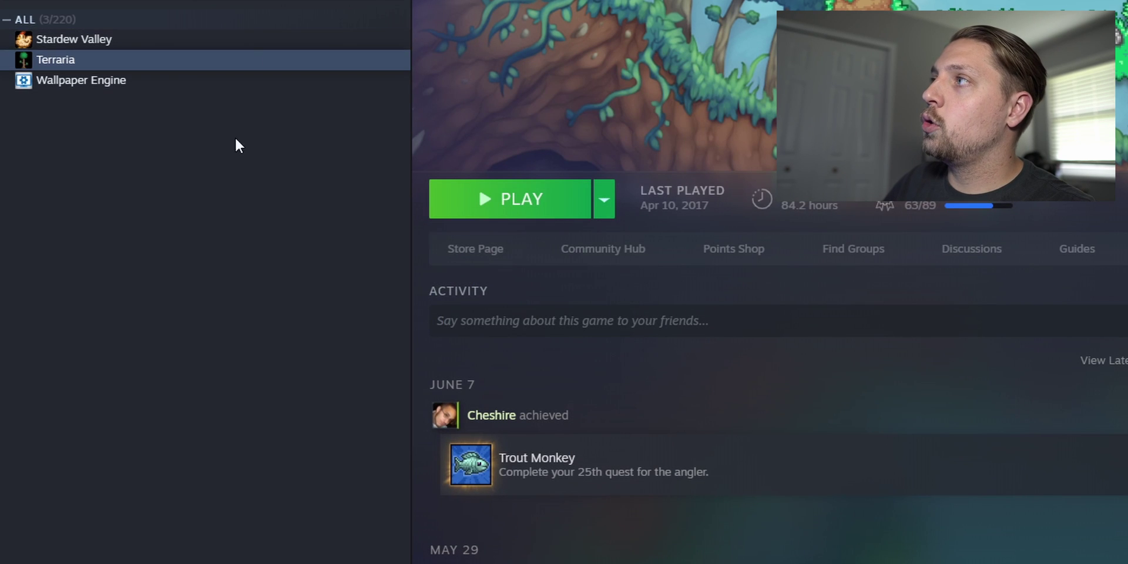
Step: Move Terraria's install folder to the C:\Program Files (x86)\Steam library through the game's local files properties
right_click(135, 66)
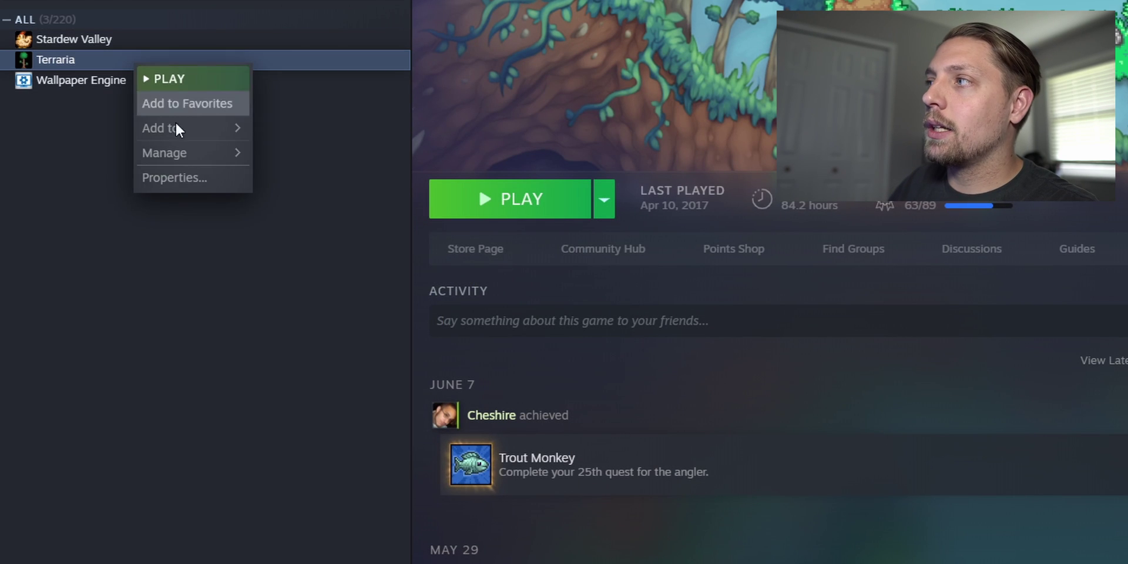
click(202, 176)
click(536, 90)
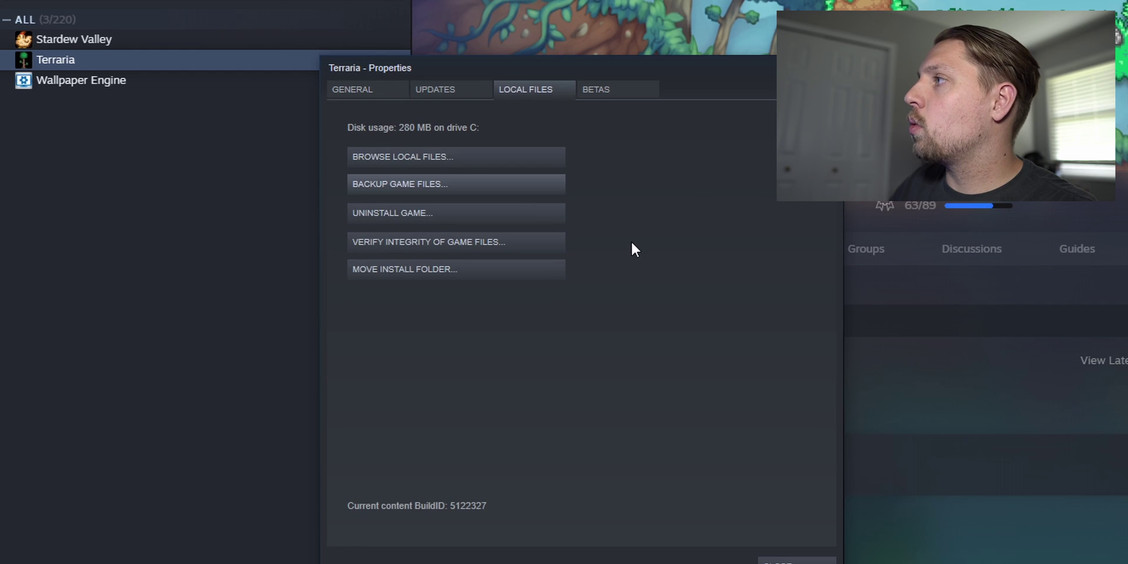
click(481, 274)
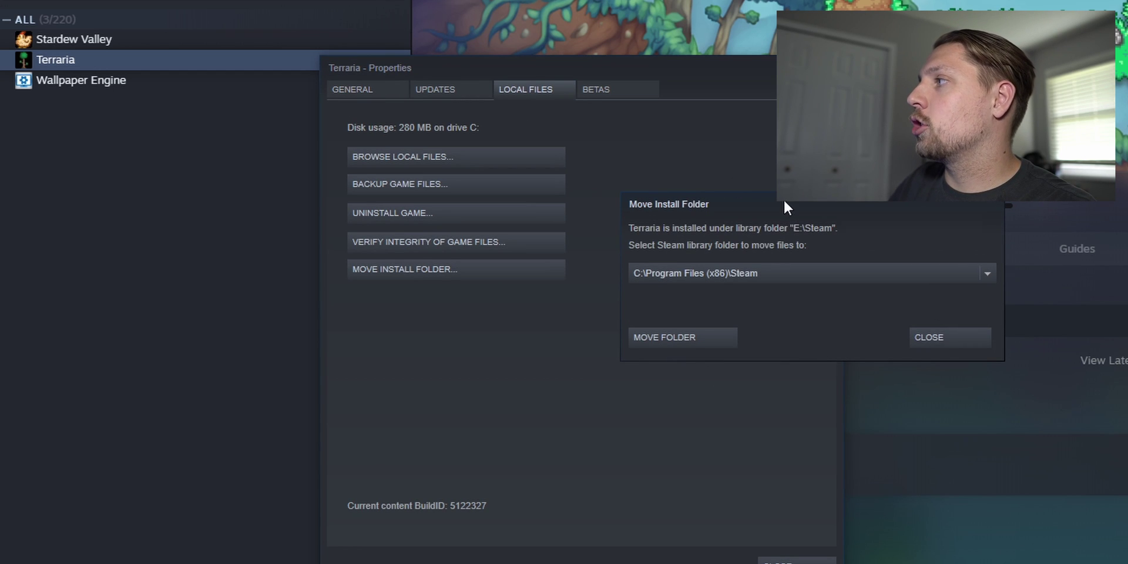
drag(784, 200, 504, 152)
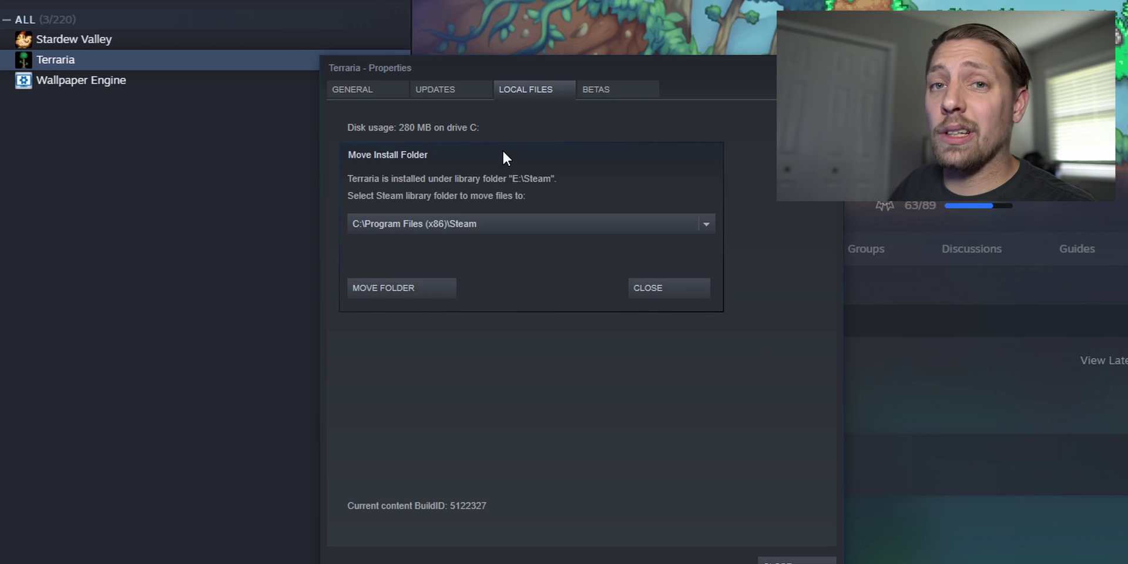
click(705, 223)
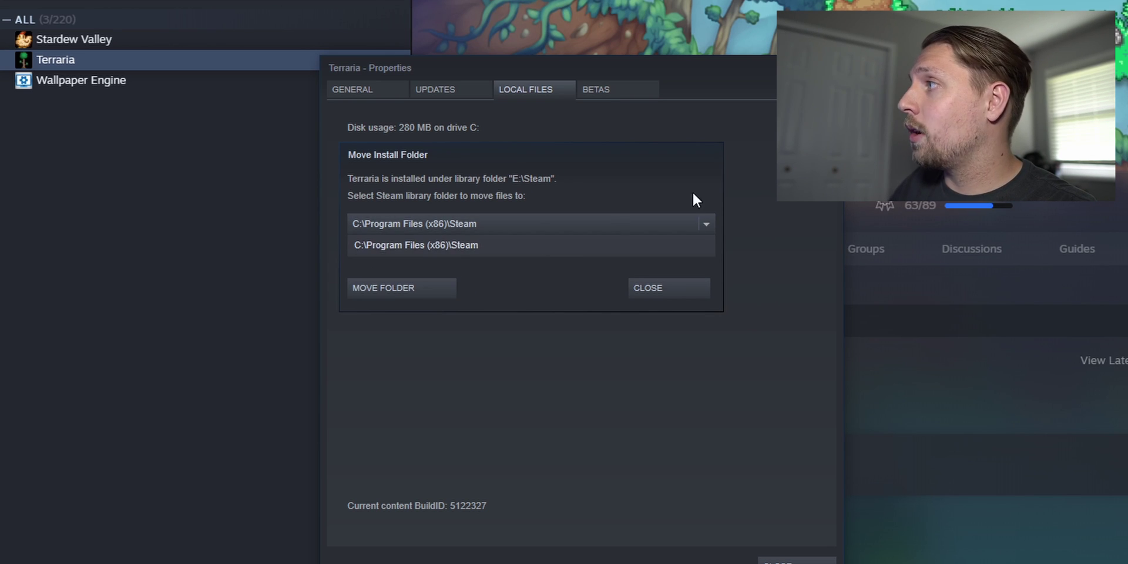
click(687, 176)
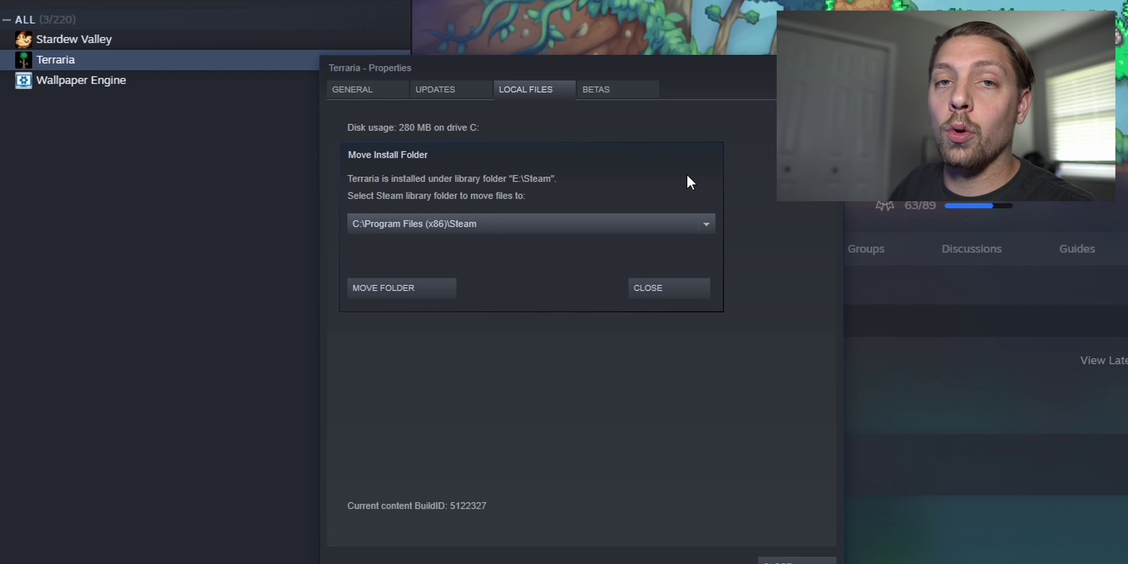
click(409, 290)
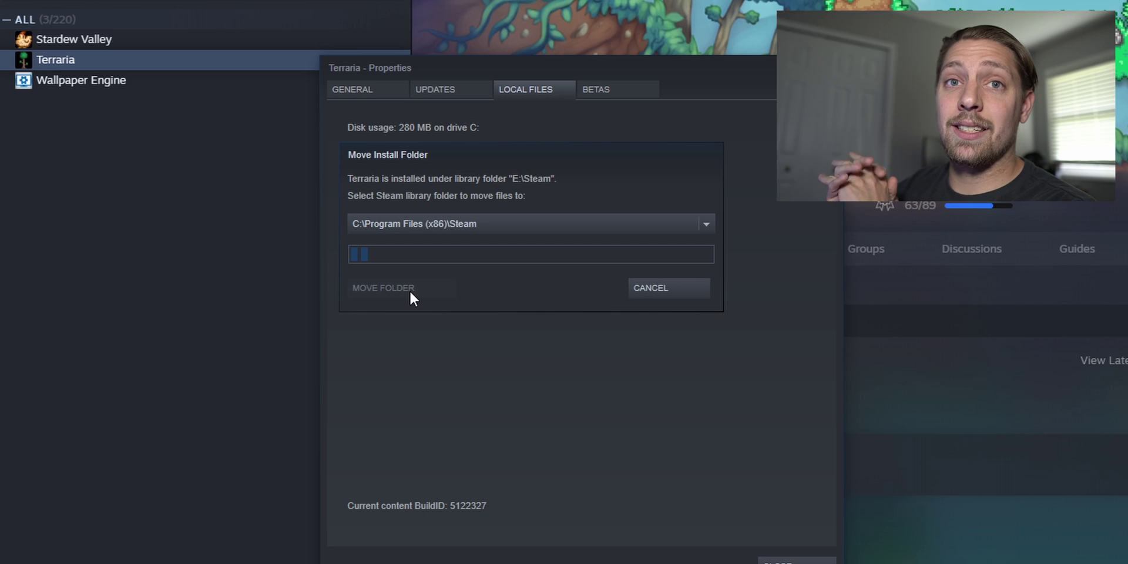